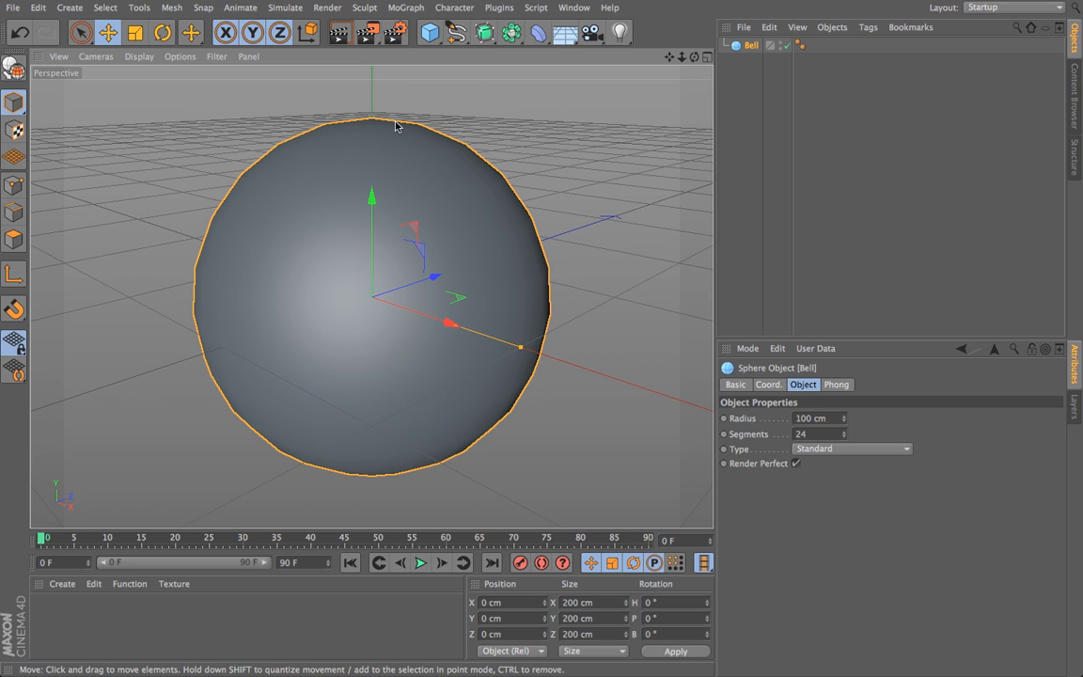
Step: Rename the sphere object as Ball
double_click(752, 45)
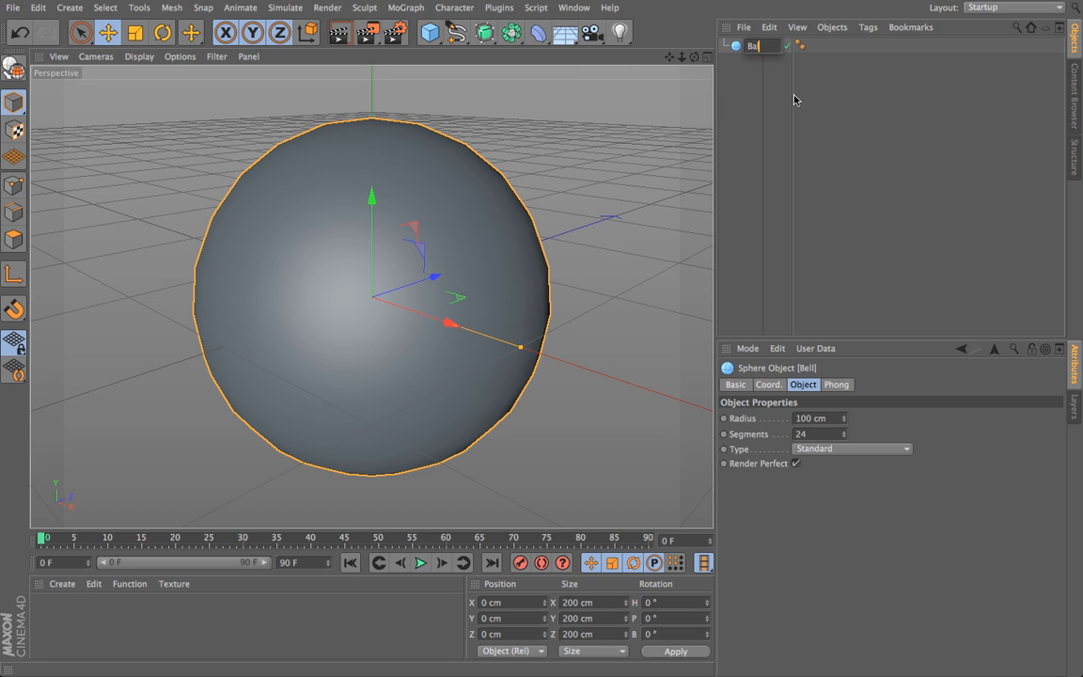
type("Ball")
key("Return")
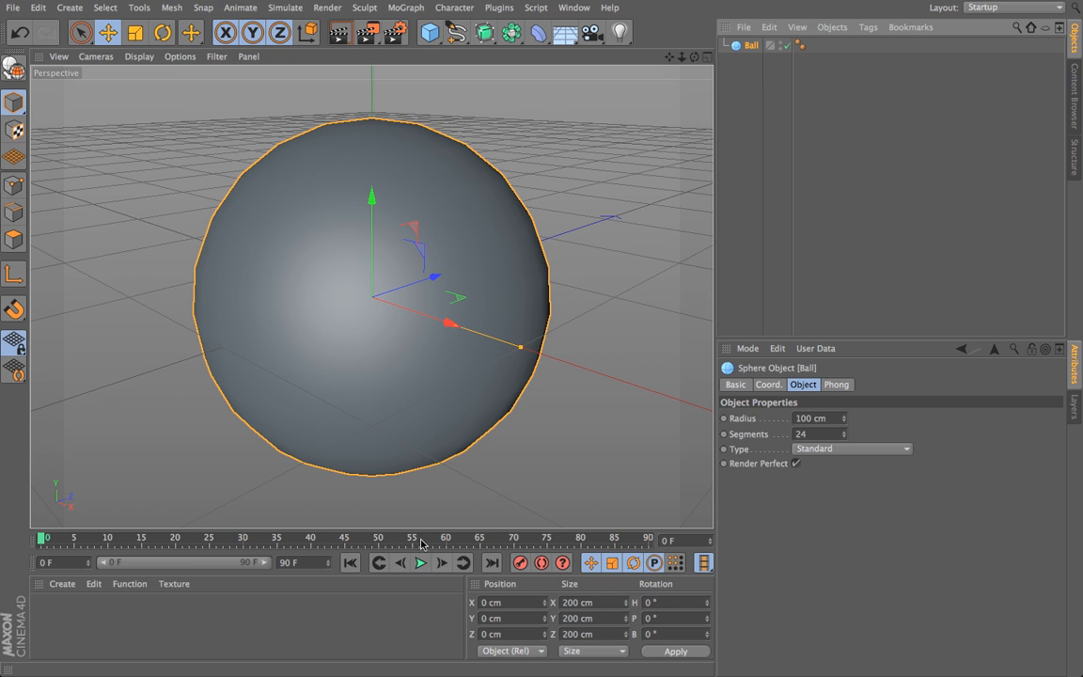
Step: Create two new default materials
left_click(63, 585)
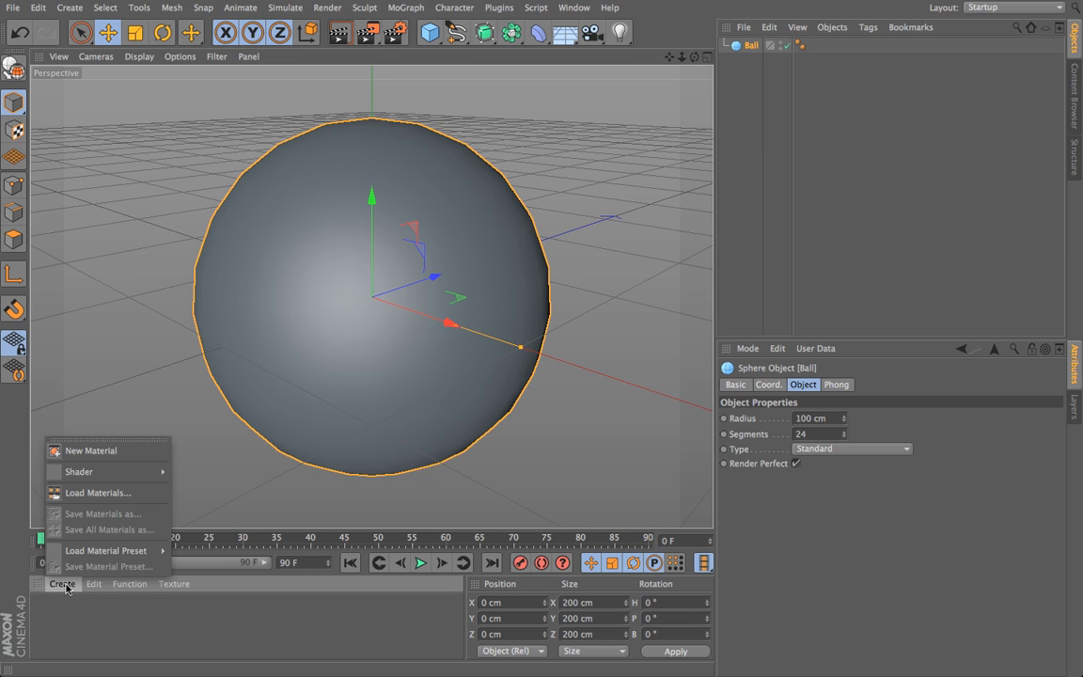
left_click(113, 455)
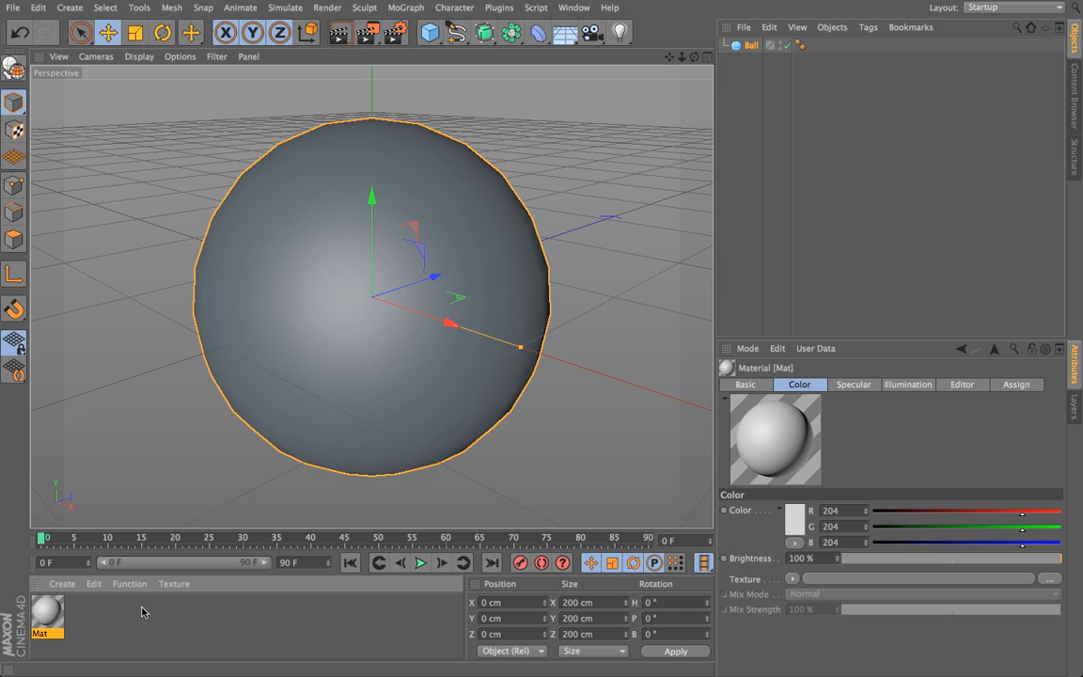
double_click(83, 611)
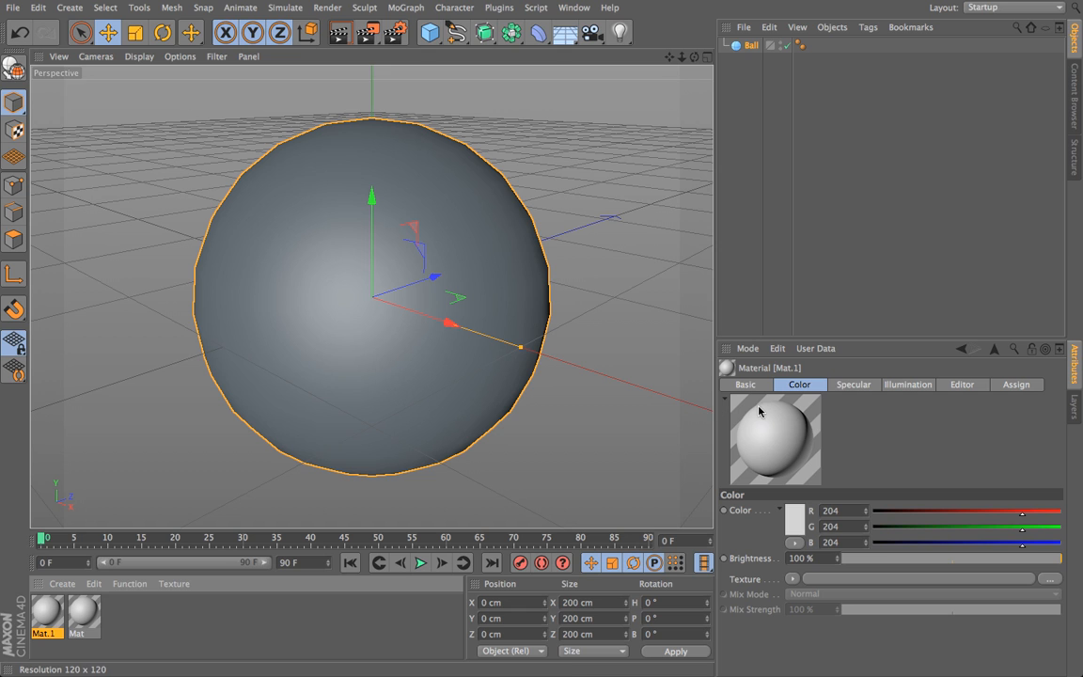
Step: Try a deep blue color on the Mat.1 material by lowering red to 1 and green to 0
mouse_move(759, 411)
left_mouse_down()
mouse_move(799, 455)
mouse_move(800, 429)
mouse_move(753, 461)
left_mouse_up()
left_click_drag(1024, 517, 975, 520)
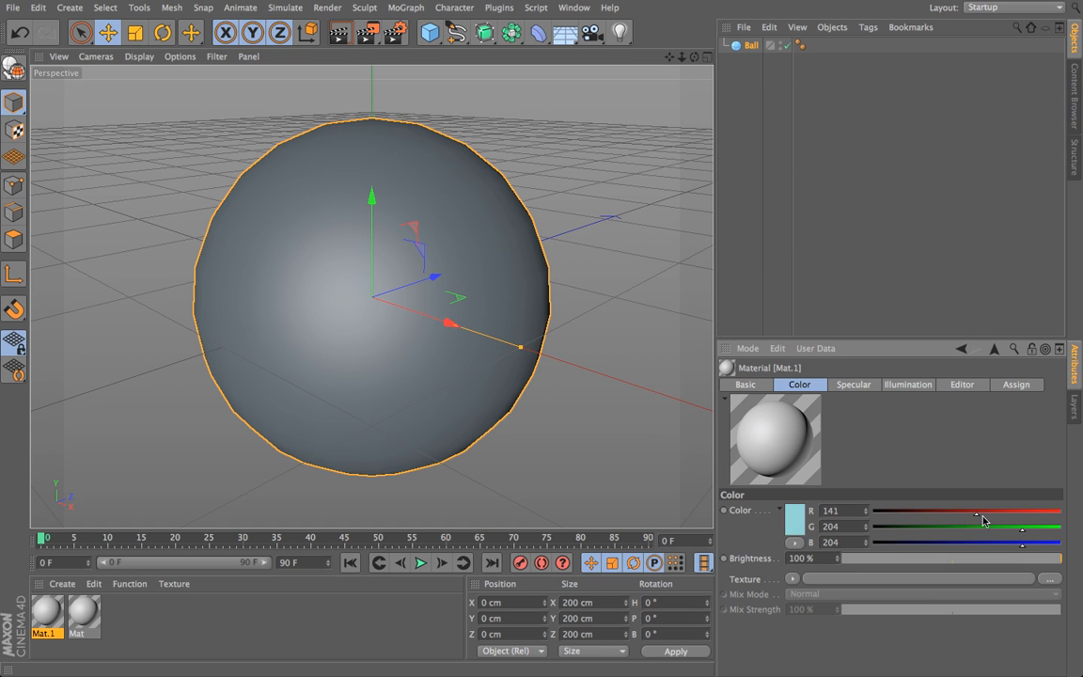
mouse_move(1013, 518)
left_mouse_down()
mouse_move(959, 529)
mouse_move(1020, 516)
left_mouse_up()
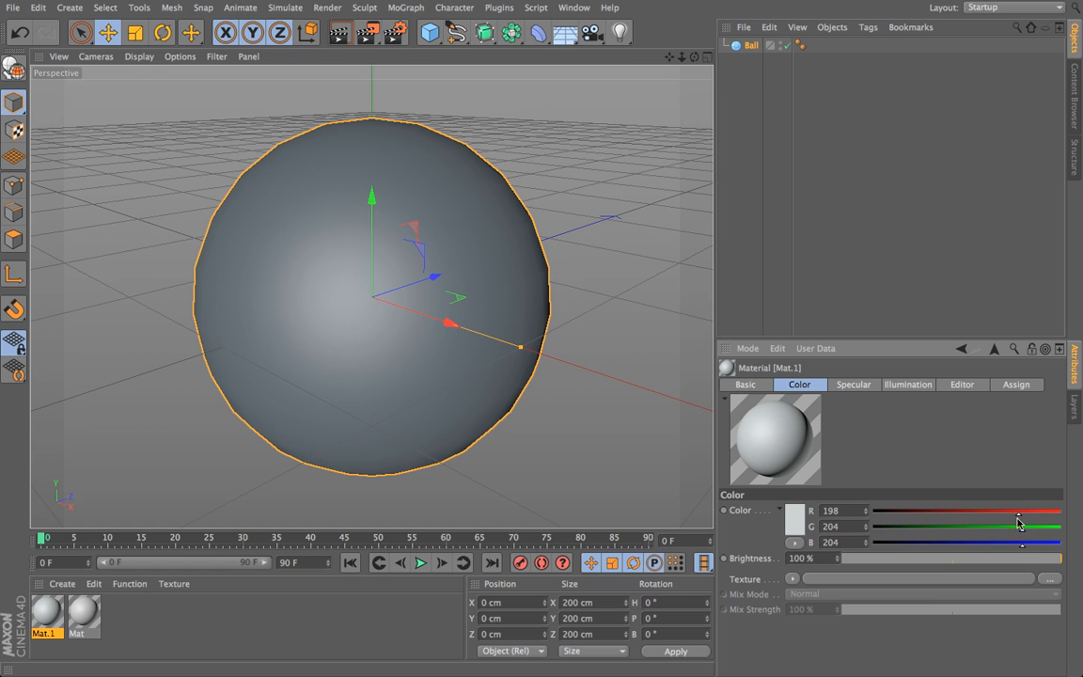
left_click_drag(1020, 517, 936, 519)
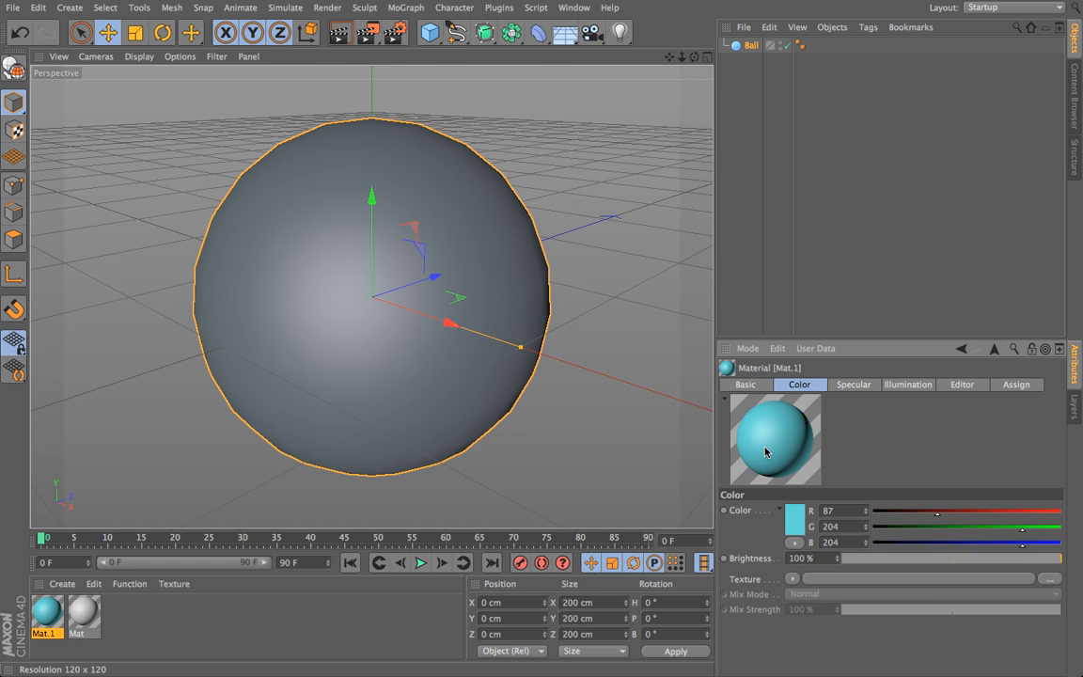
mouse_move(957, 519)
left_mouse_down()
mouse_move(940, 517)
mouse_move(1028, 522)
mouse_move(874, 516)
left_mouse_up()
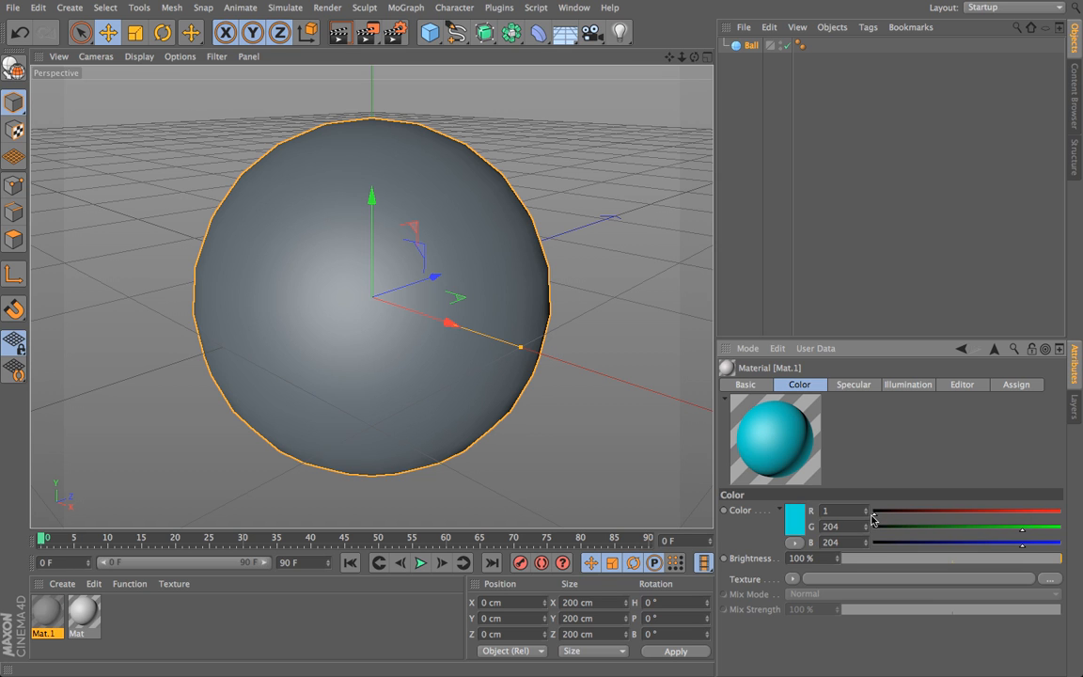
left_click_drag(1024, 535, 874, 526)
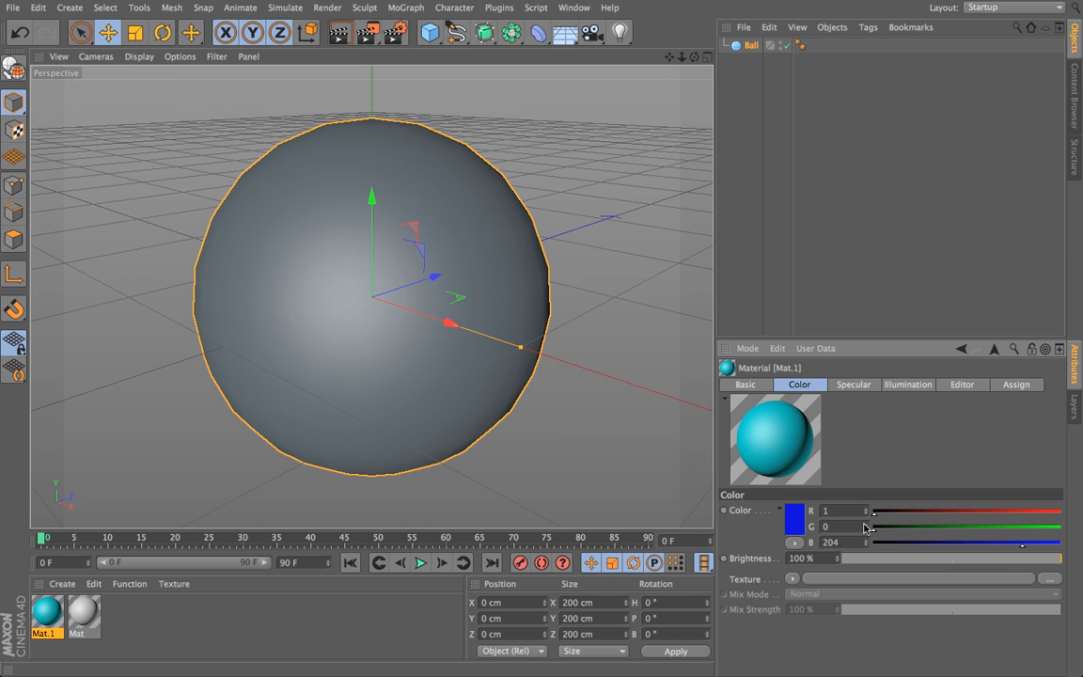
Step: Raise the Mat.1 color to near white, with red 255, green 254 and blue 253
left_click_drag(1024, 546, 1056, 529)
left_click(1059, 529)
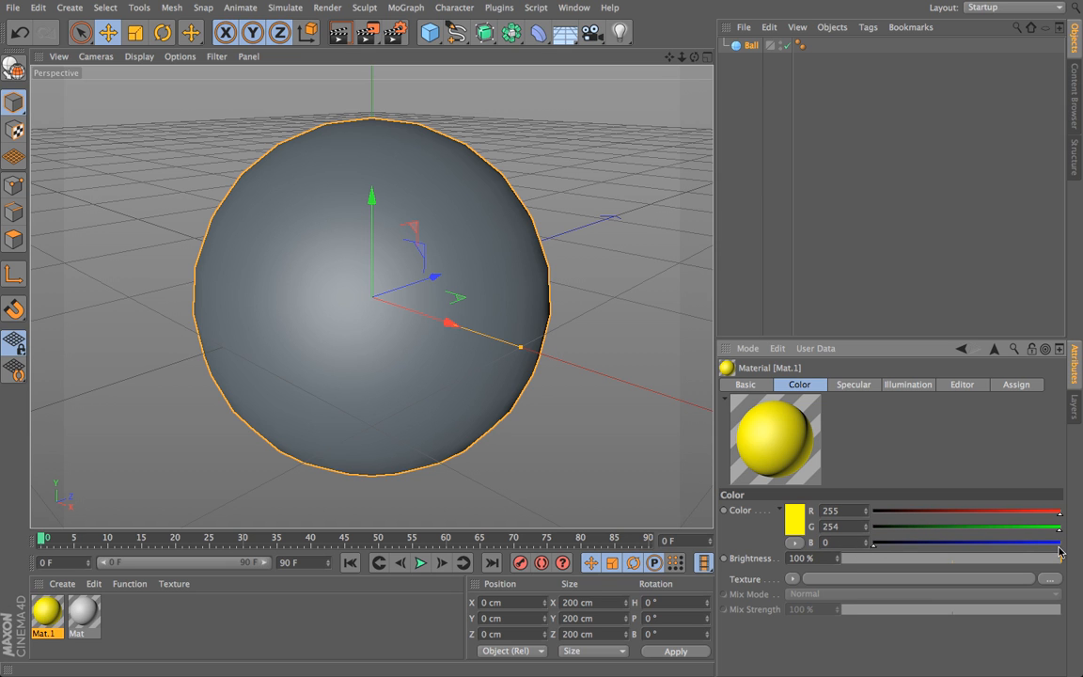
left_click(1059, 544)
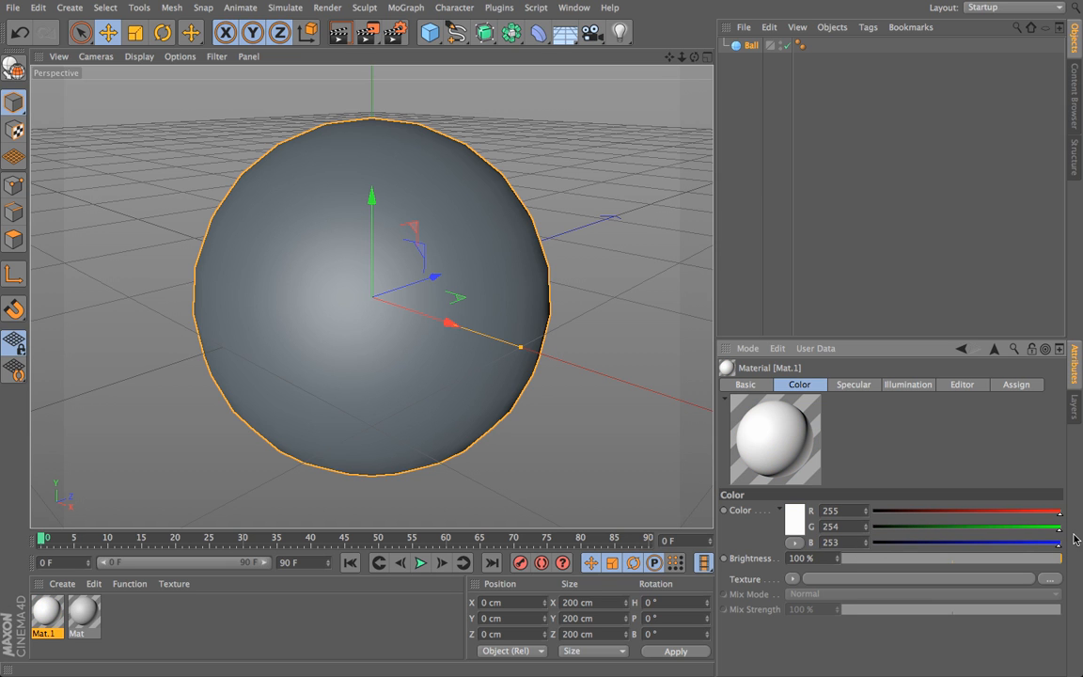
Step: Change the Mat.1 color to mint green with red 101, green 221 and blue 157
left_click(1010, 514)
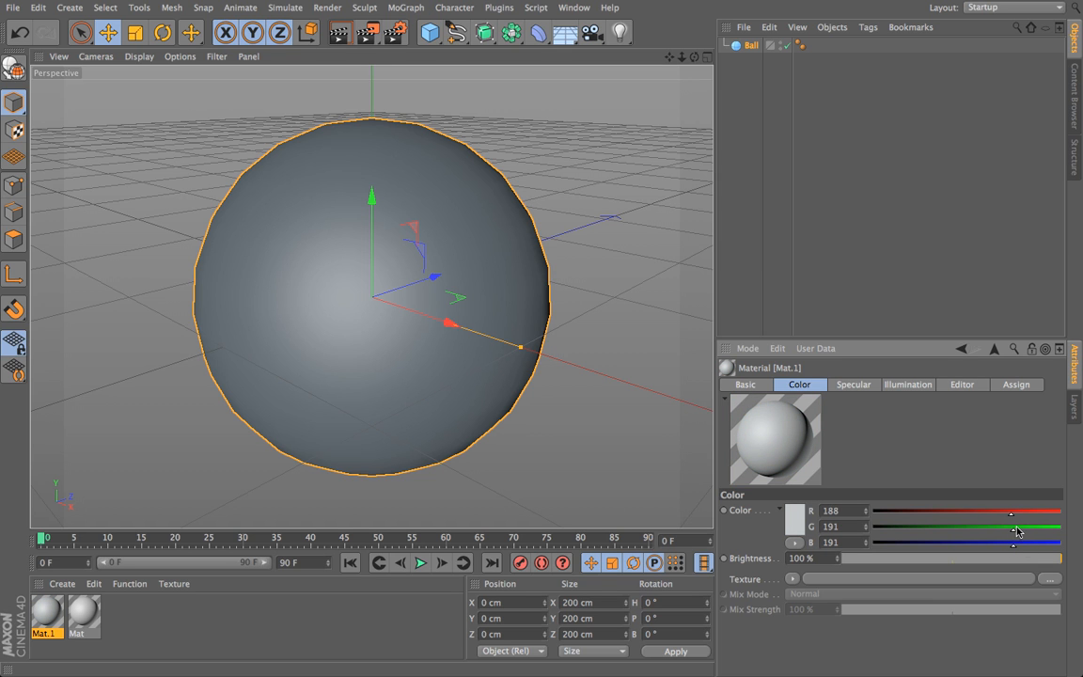
left_click_drag(1015, 534, 1011, 534)
left_click(947, 511)
left_click(1035, 526)
left_click(989, 546)
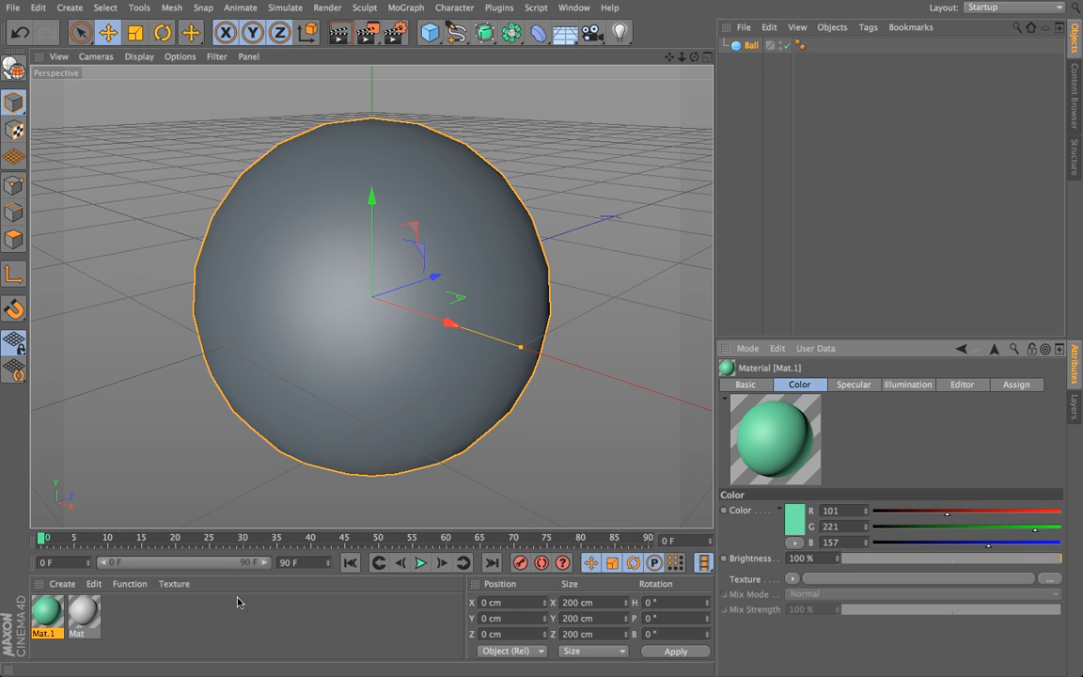
Step: Rename the Mat.1 material as Bell
double_click(45, 633)
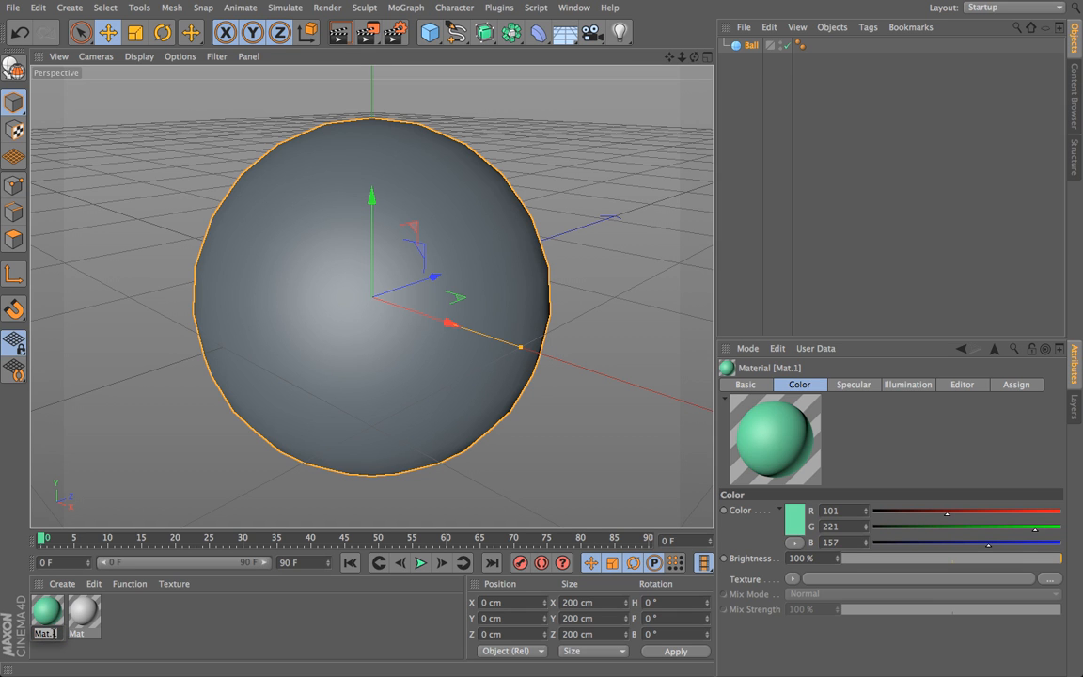
type("B")
key("Return")
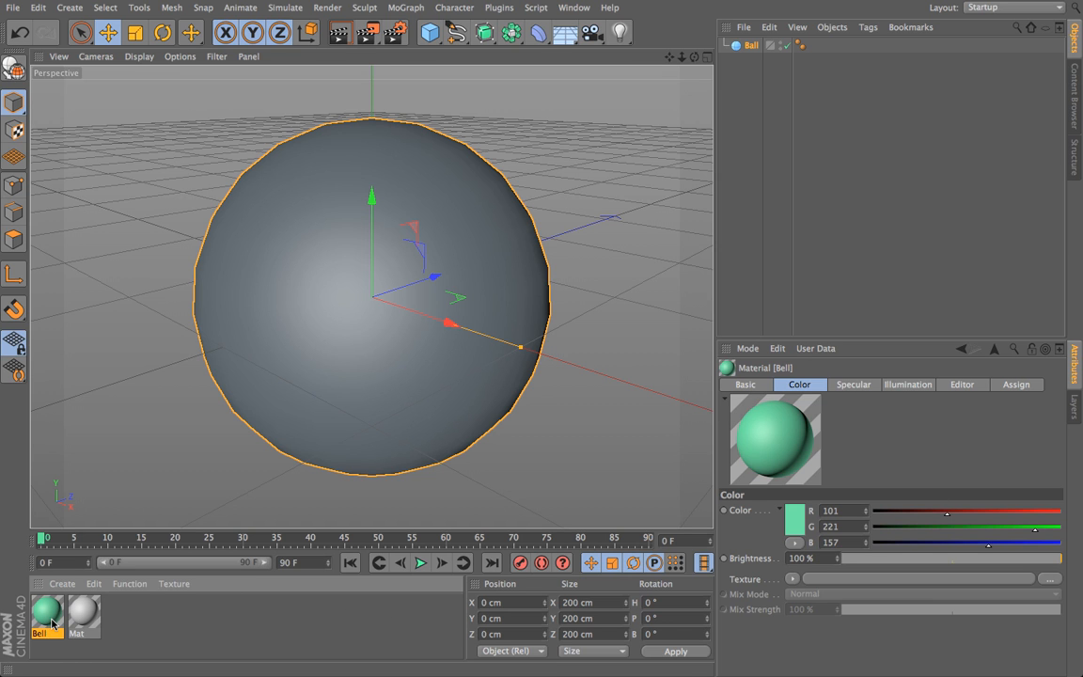
Step: Examine the Bell material's Basic, Color, Specular and Illumination properties
left_click(740, 385)
left_click(809, 384)
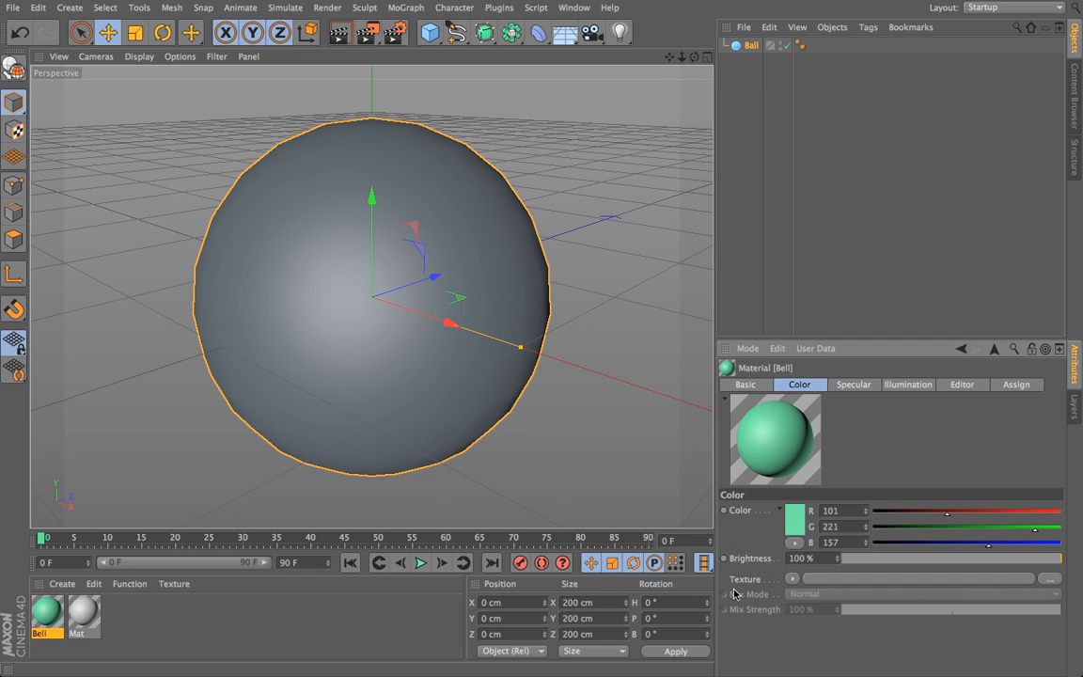
left_click(849, 385)
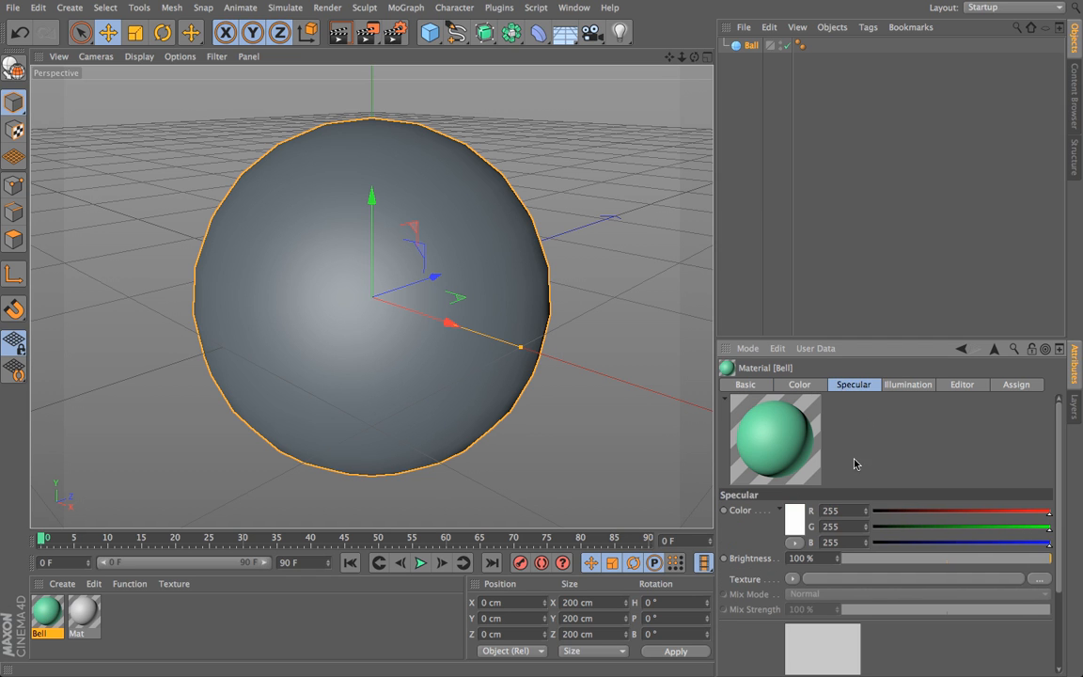
left_click(908, 386)
left_click(814, 386)
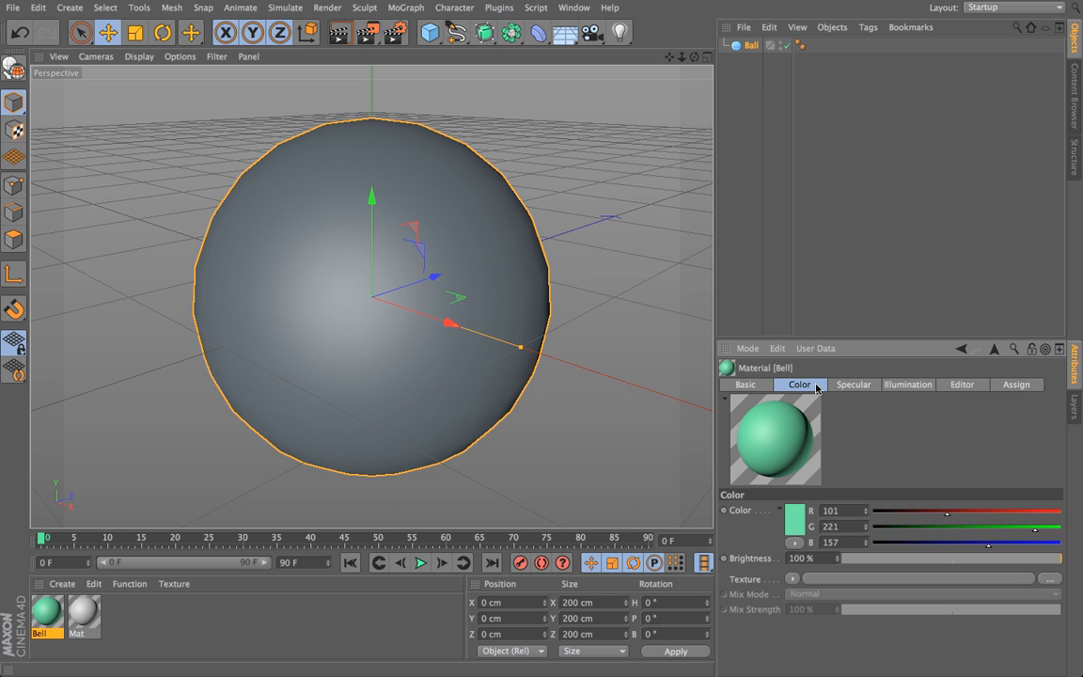
left_click(852, 384)
left_click(897, 385)
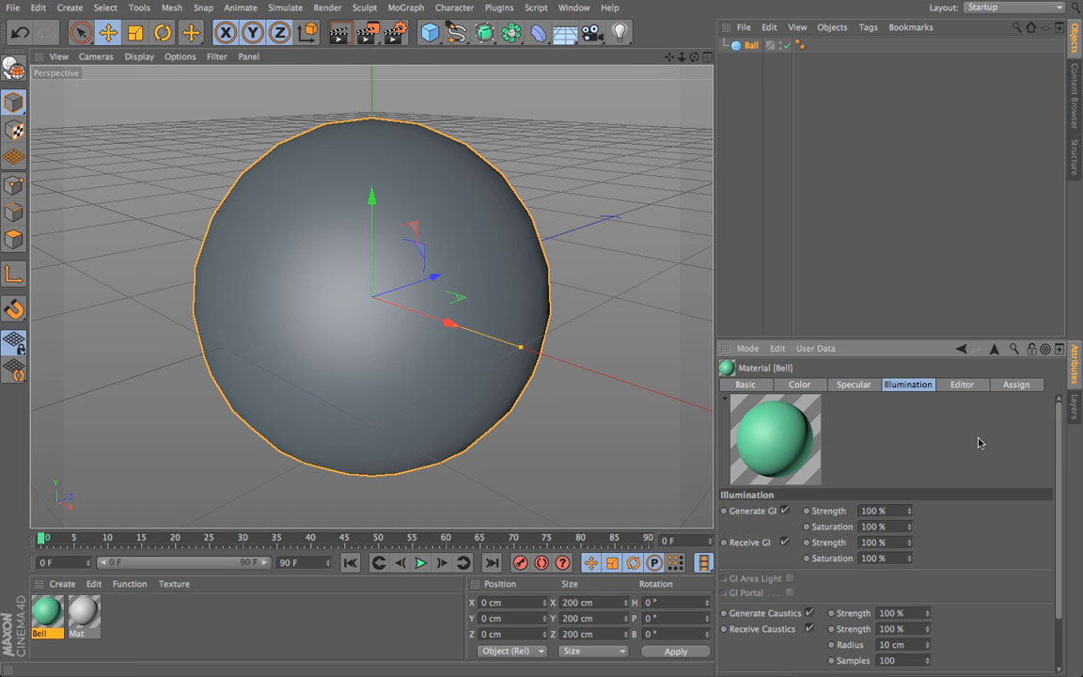
left_click(797, 384)
left_click(742, 385)
left_click(799, 384)
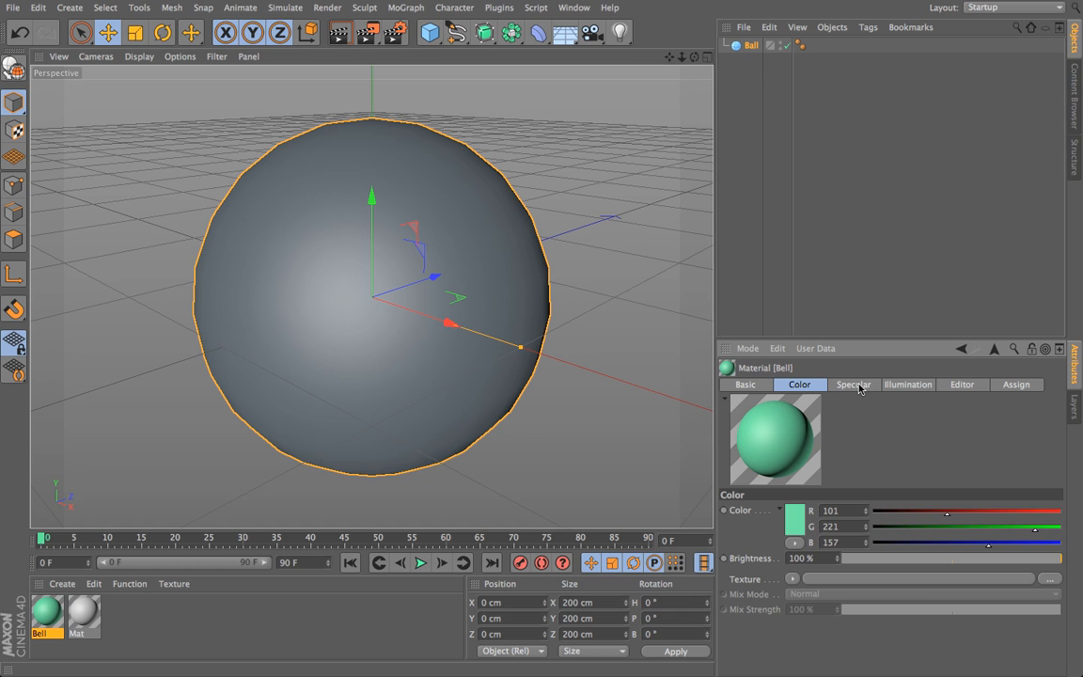
left_click(855, 385)
left_click(814, 384)
Step: Open the Bell material in the Material Editor and raise its color's red value to 133
double_click(46, 617)
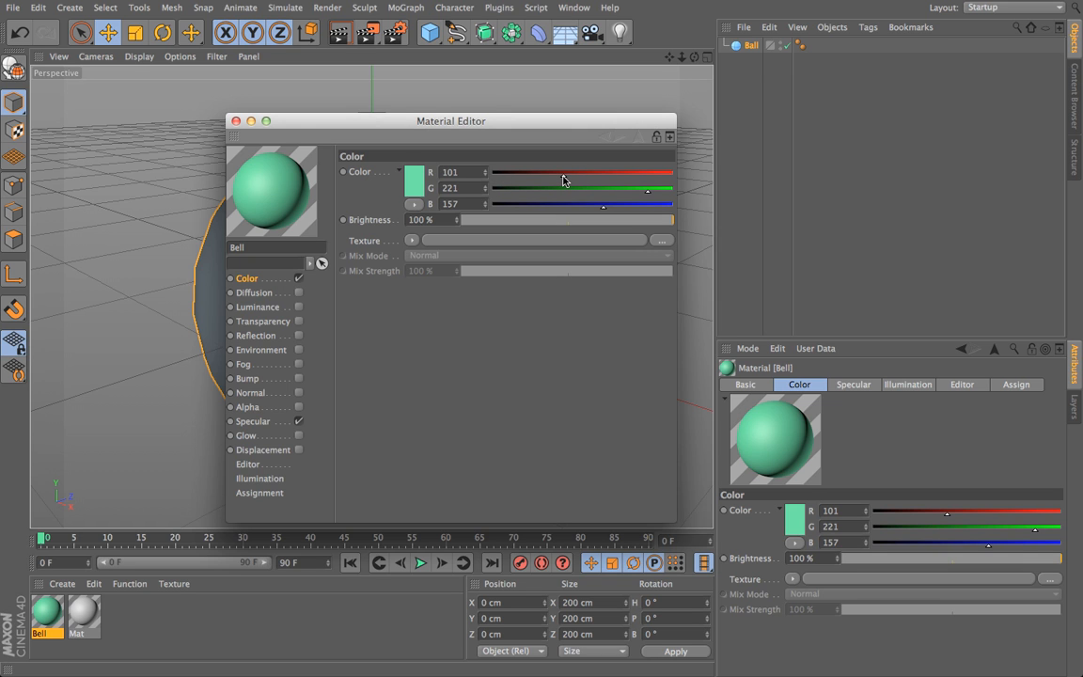
mouse_move(564, 179)
left_mouse_down()
mouse_move(546, 179)
mouse_move(566, 180)
left_mouse_up()
mouse_move(566, 179)
left_mouse_down()
mouse_move(541, 177)
mouse_move(577, 180)
left_mouse_up()
mouse_move(571, 180)
left_mouse_down()
mouse_move(597, 181)
mouse_move(586, 180)
left_mouse_up()
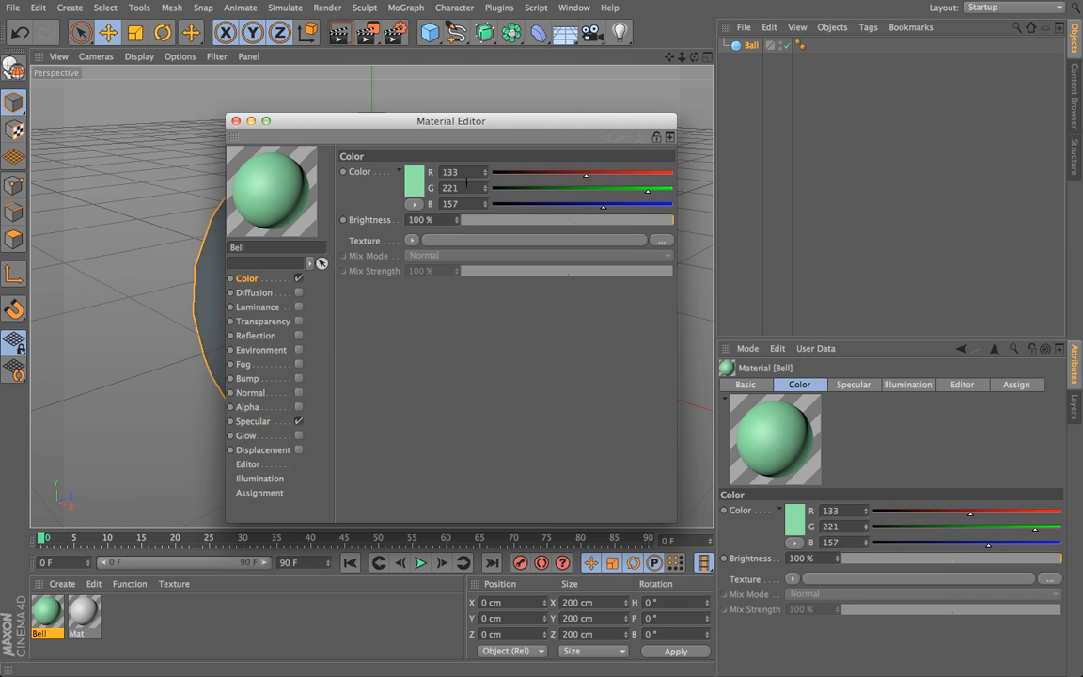
Step: Fine-tune the Bell material's color to red 154, green 218 and blue 148
left_click(485, 179)
left_click(485, 180)
left_click(485, 180)
left_click(485, 180)
left_click(485, 179)
left_click(485, 180)
left_click(485, 180)
left_click(485, 191)
left_click(485, 190)
left_click(485, 190)
left_click(485, 206)
left_click(485, 207)
left_click(485, 207)
left_click(485, 206)
left_click(485, 206)
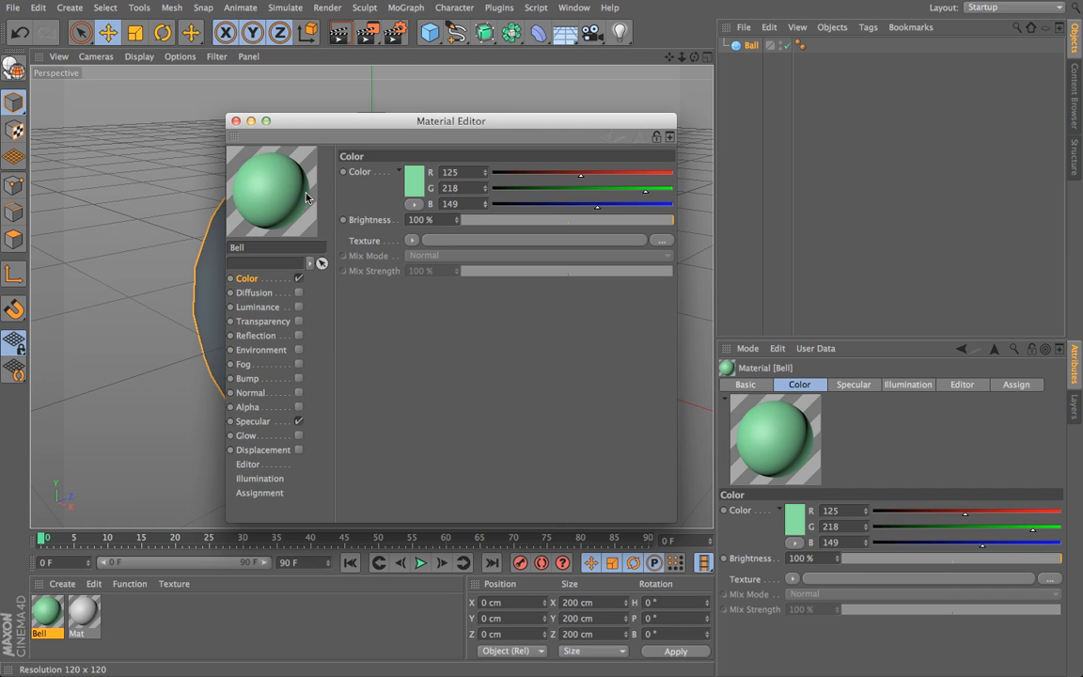
left_click(485, 206)
left_click_drag(580, 183, 602, 177)
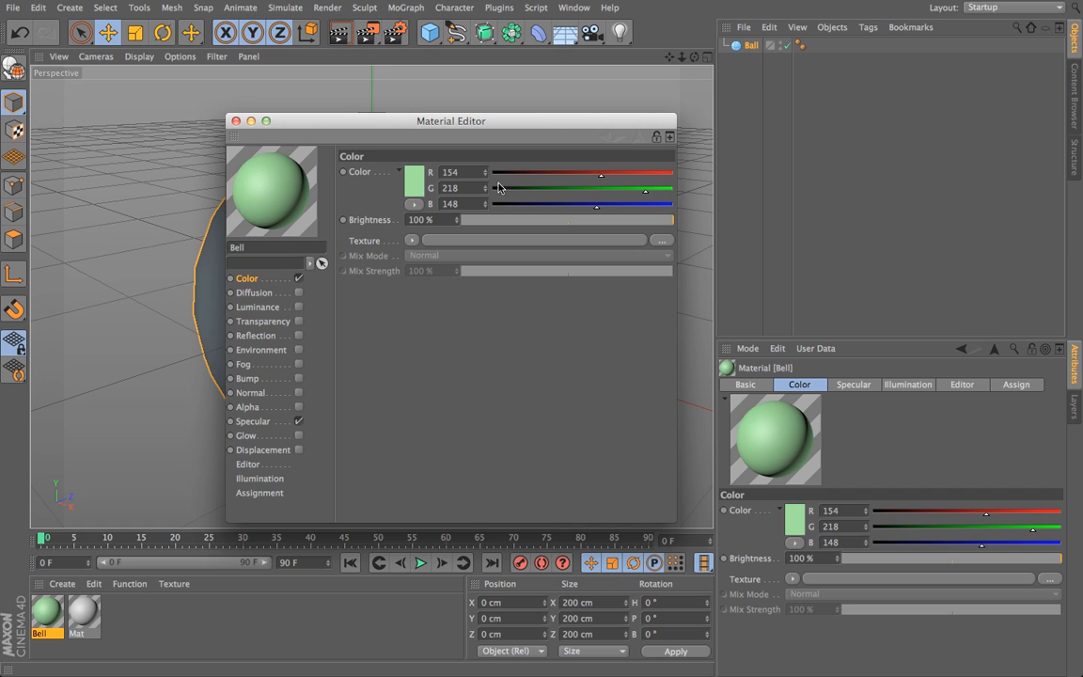
Step: Use the Color Picker to give the Bell material an olive color with red 93, green 101 and blue 19
left_click(411, 187)
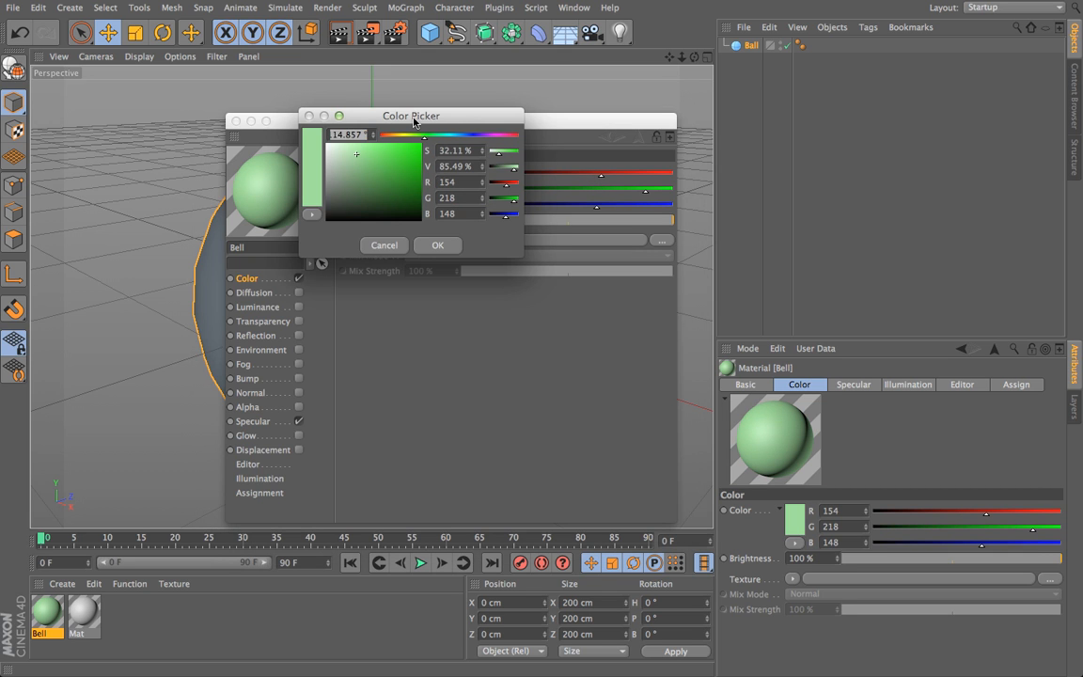
left_click_drag(576, 200, 523, 201)
left_click(510, 222)
left_click(535, 221)
left_click(520, 250)
left_click(457, 221)
left_click(526, 210)
left_click(518, 252)
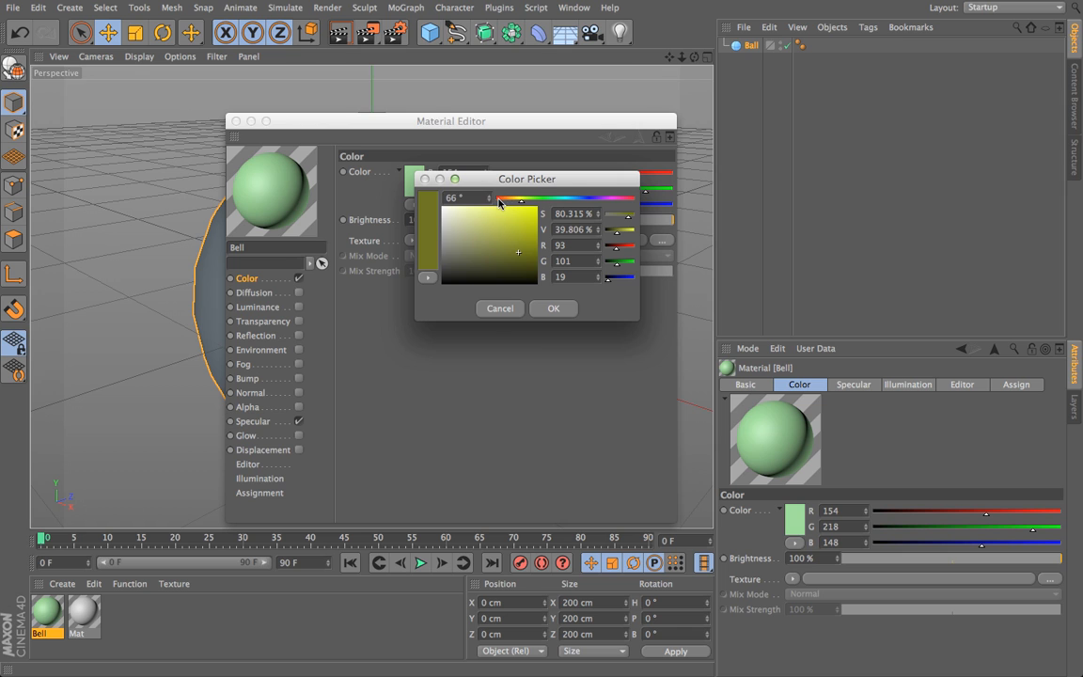
left_click(552, 308)
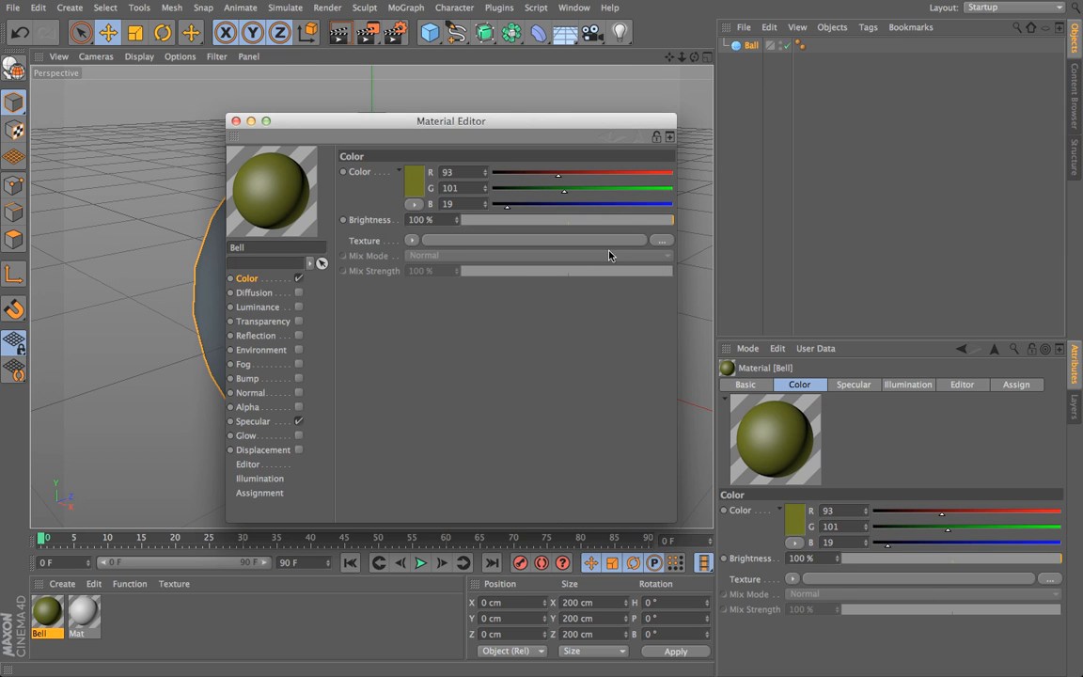
Step: Make the Bell material bright red by setting red to 202, green to 3 and blue to 3
left_click(496, 190)
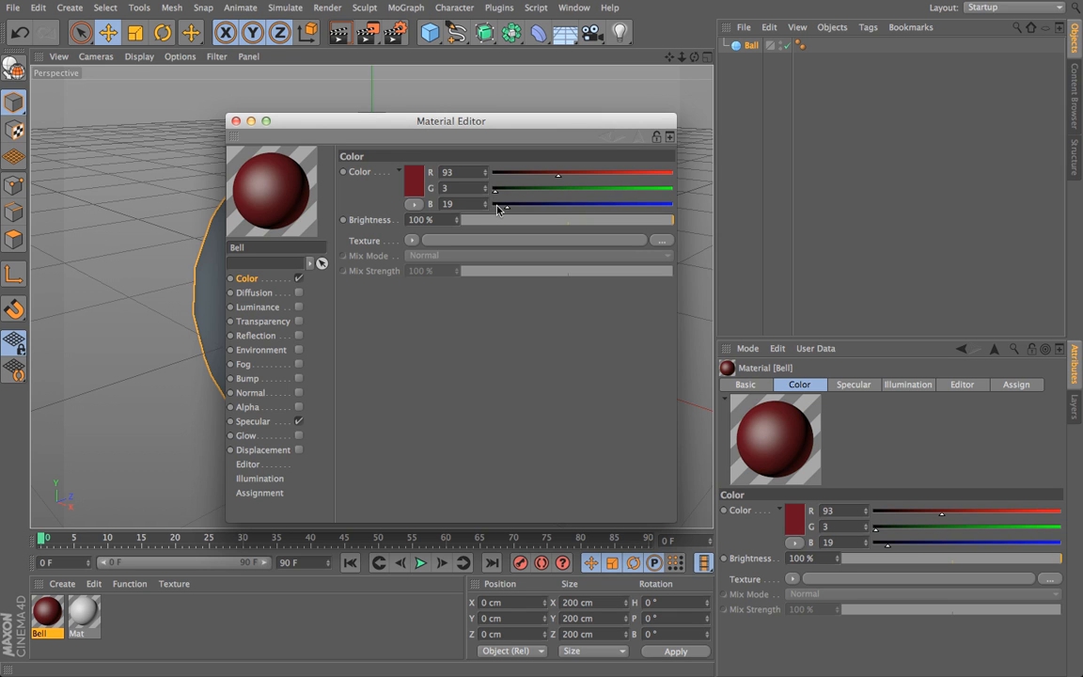
left_click(495, 208)
left_click_drag(558, 179, 636, 180)
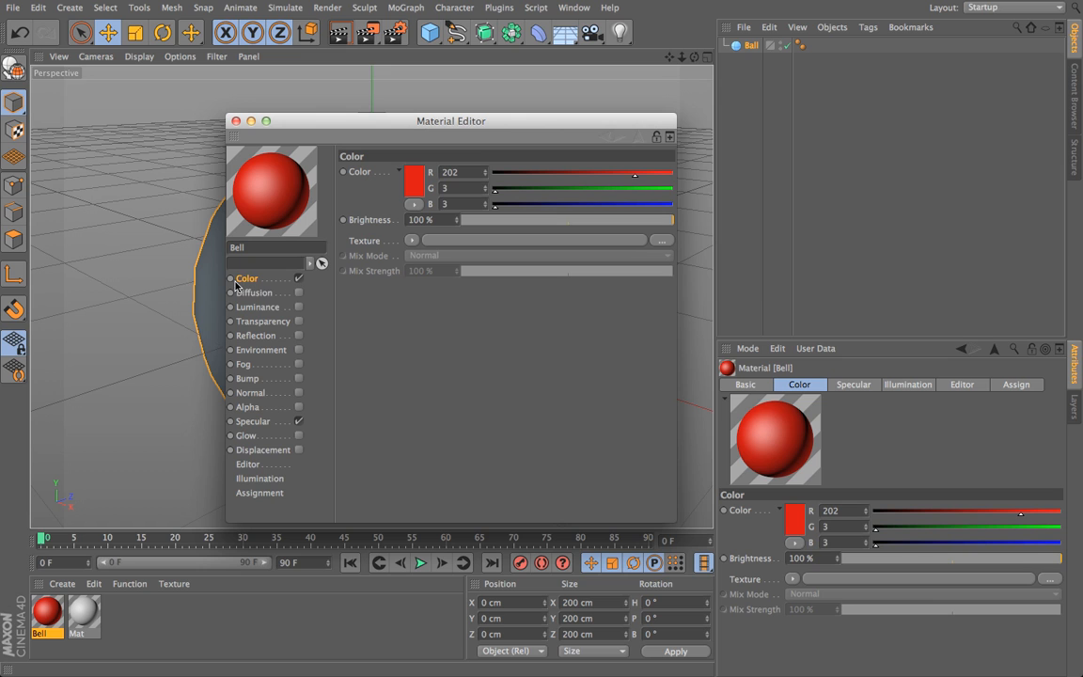
Step: Switch the Bell material's Color channel off and back on, and disable its Specular channel
left_click(299, 279)
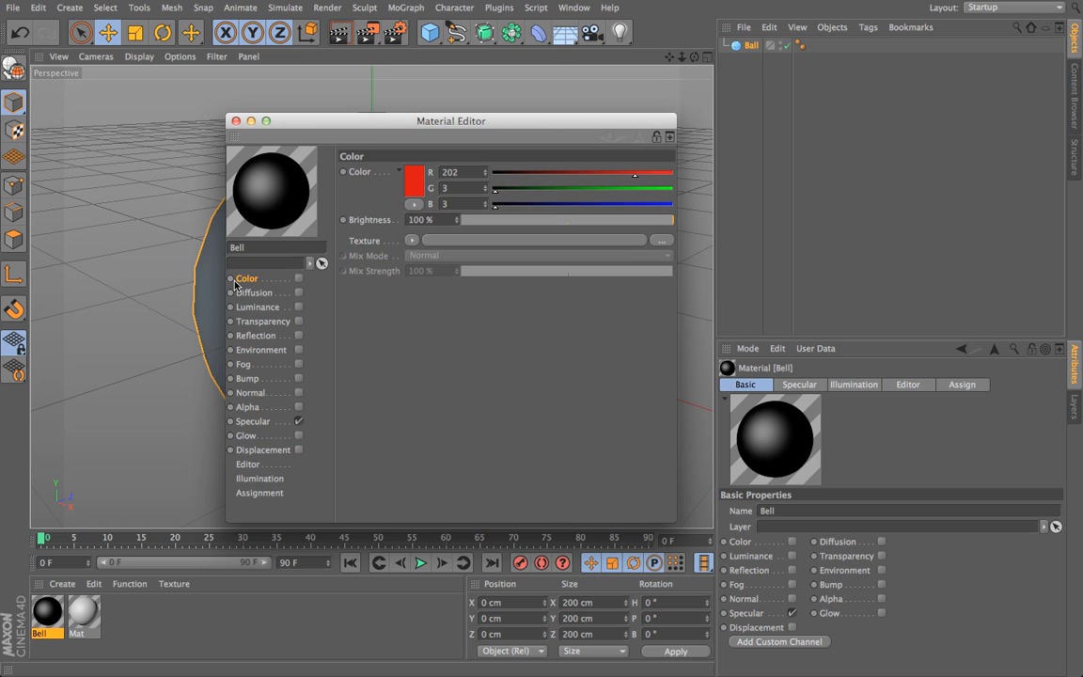
left_click(298, 280)
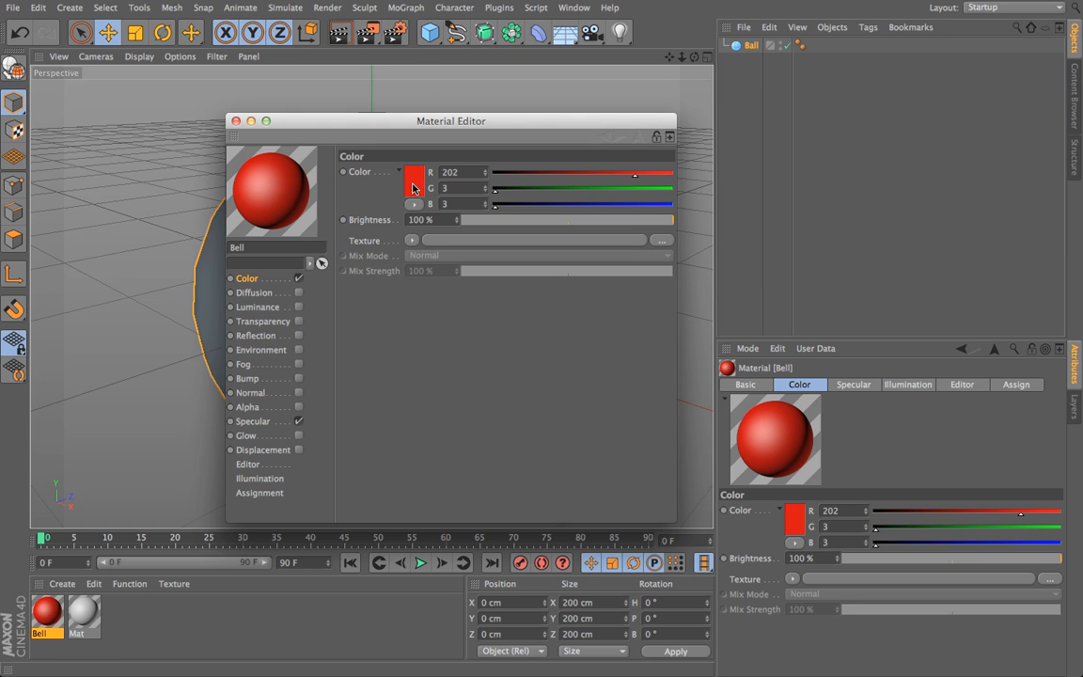
left_click(297, 425)
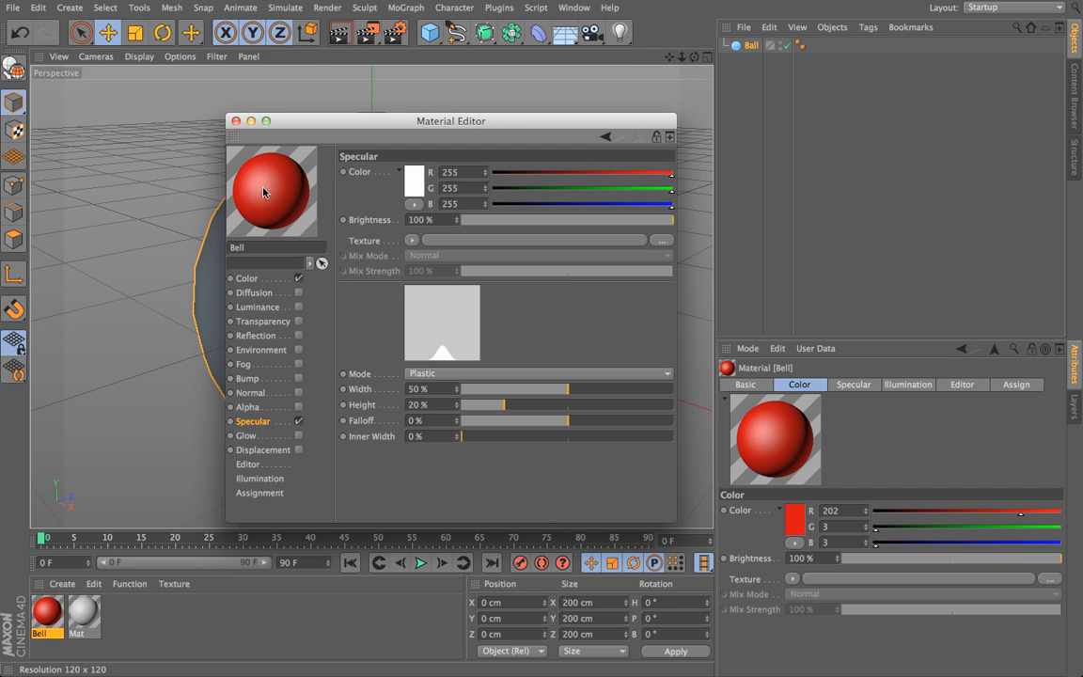
left_click(298, 422)
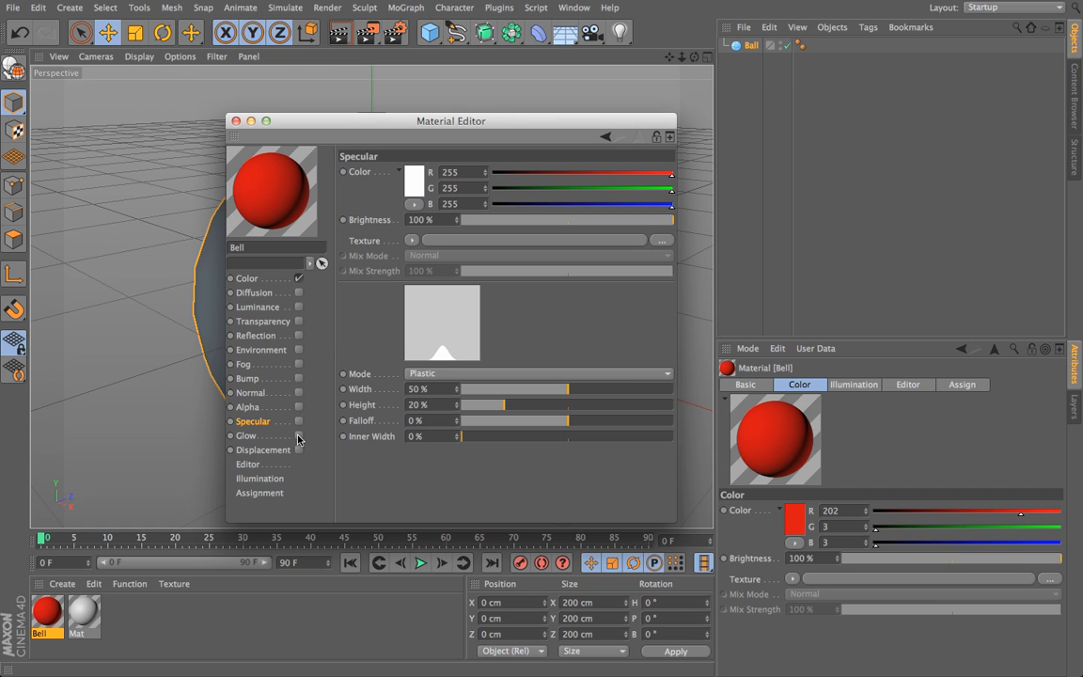
Step: Enable the Bell material's Glow channel and set Inner Strength to 53% and Outer Strength to 204%
left_click(246, 435)
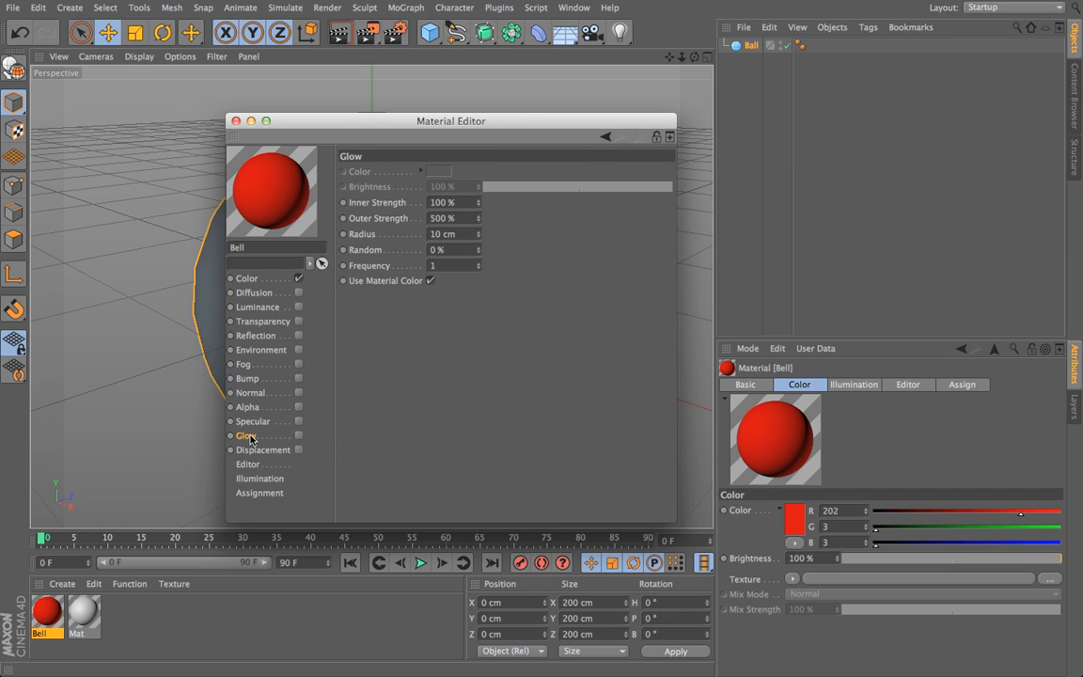
left_click(300, 436)
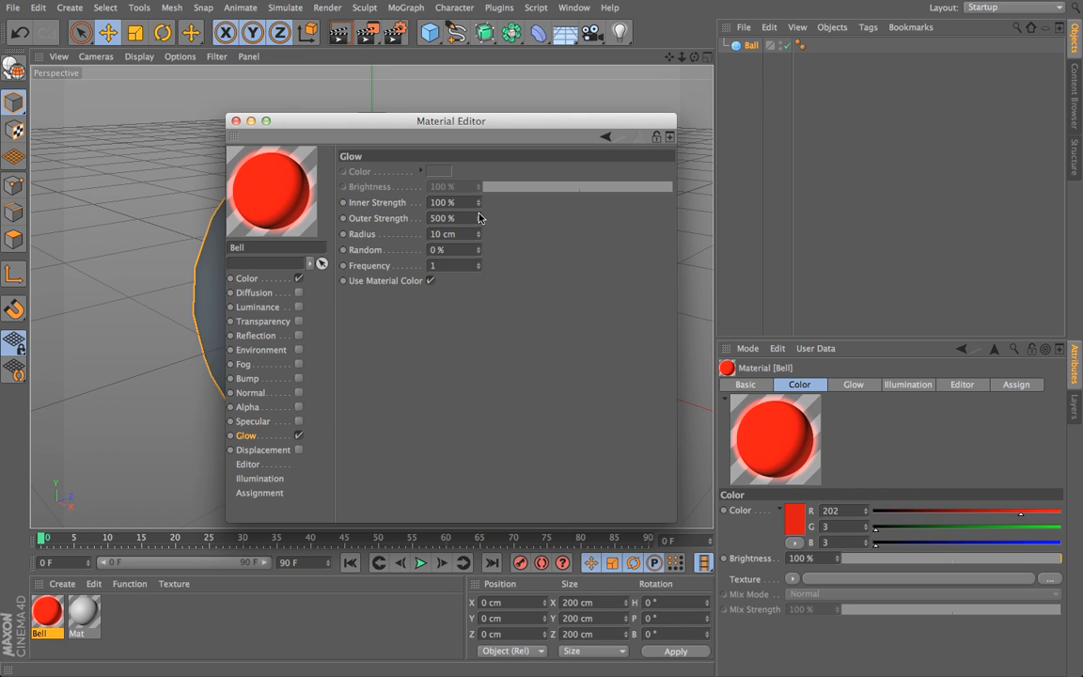
left_click_drag(480, 207, 479, 207)
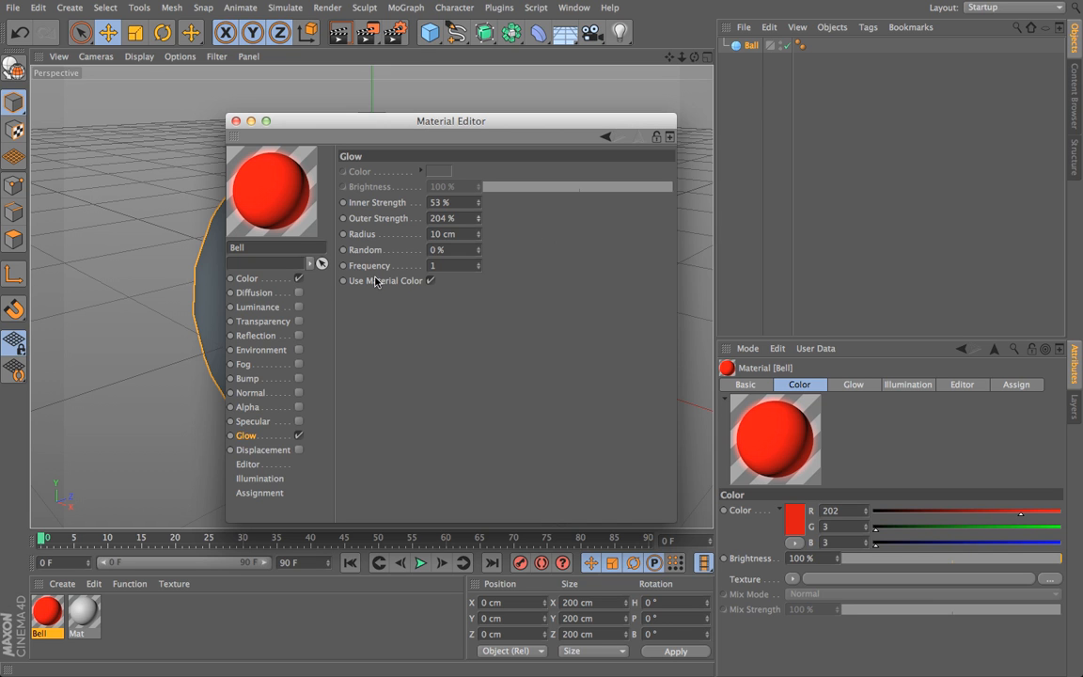
Step: Review the Bell material's Diffusion, Luminance, Transparency, Reflection and Color channel settings, and close the Material Editor
left_click(251, 293)
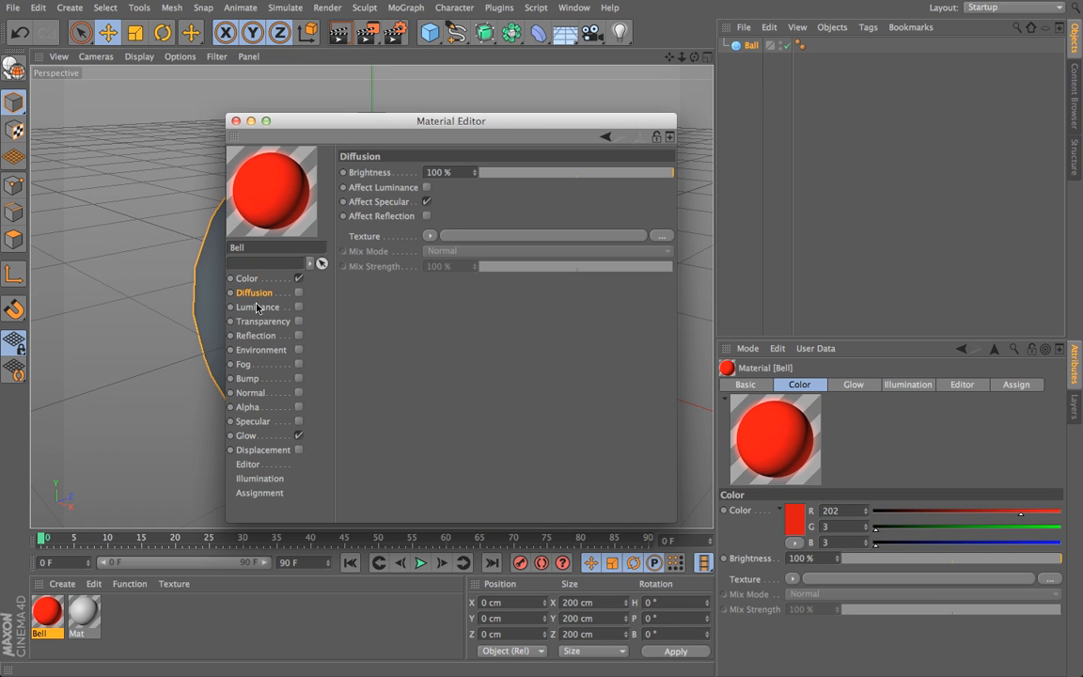
left_click(253, 308)
left_click(259, 325)
left_click(256, 335)
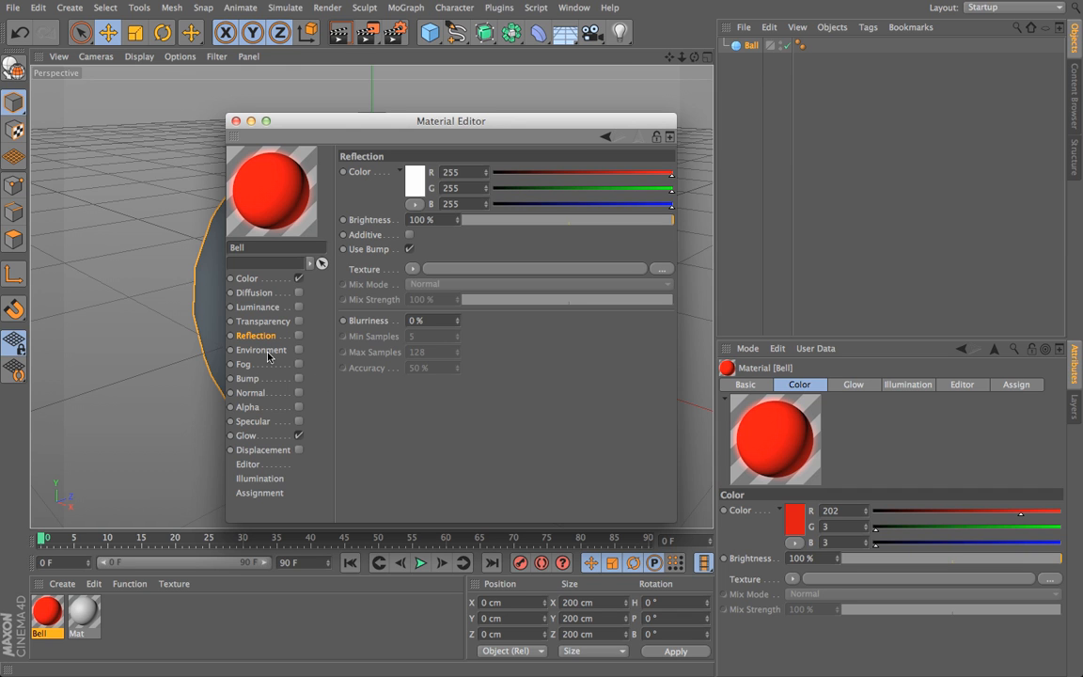
left_click(252, 279)
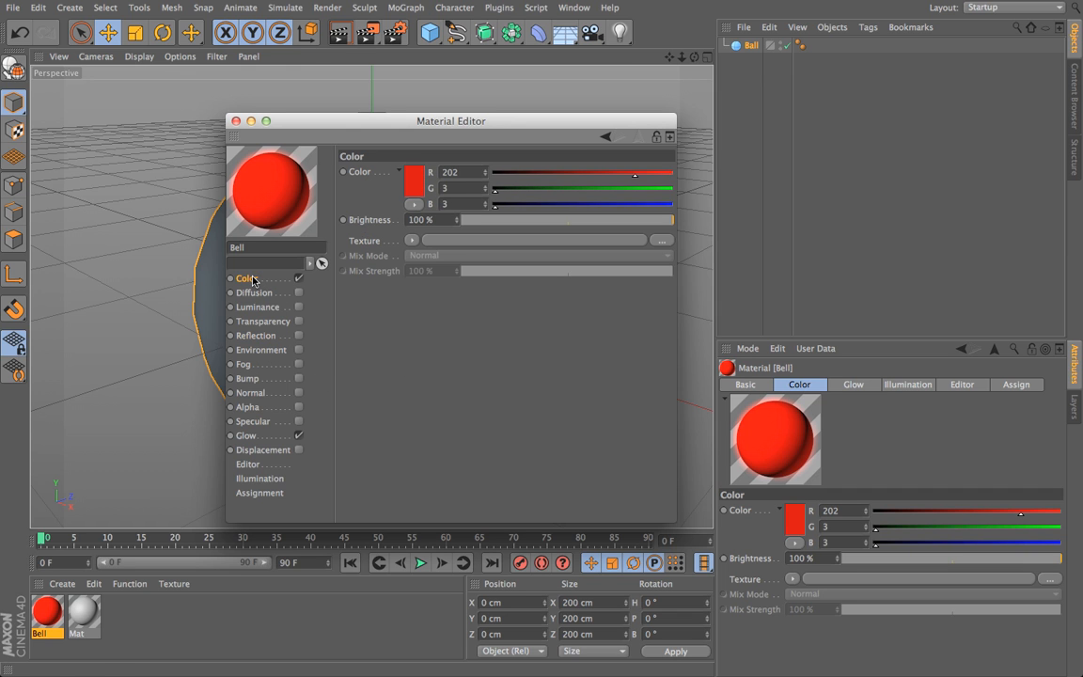
left_click(236, 122)
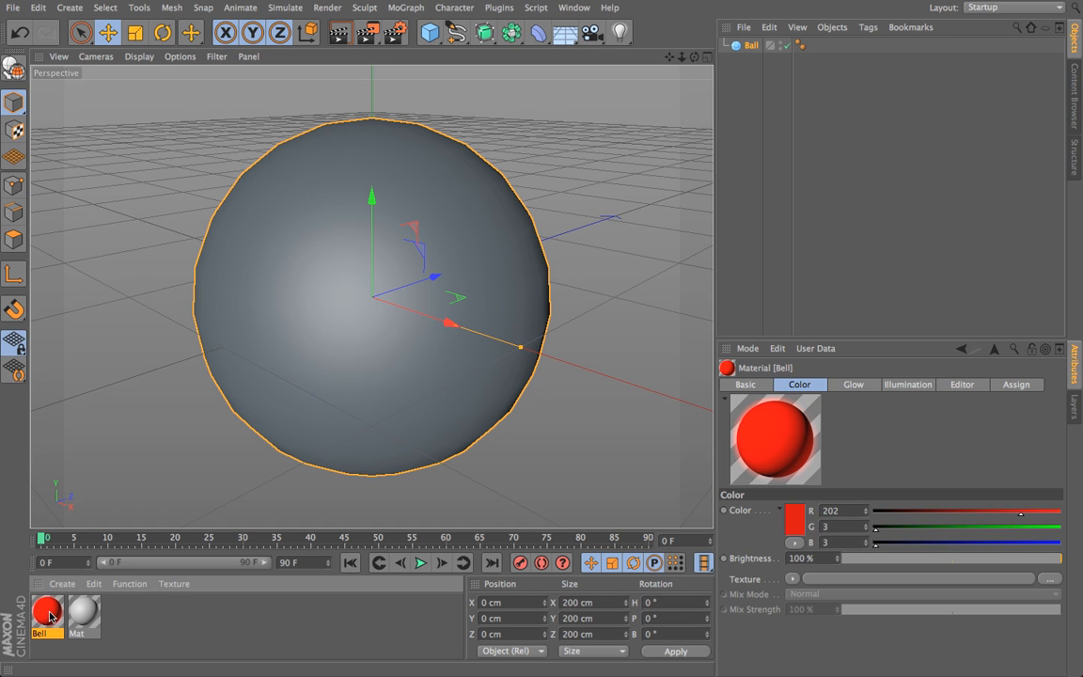
Step: Apply the Bell material directly to the sphere in the viewport, undoing and redoing the assignment once
left_click_drag(50, 616, 327, 300)
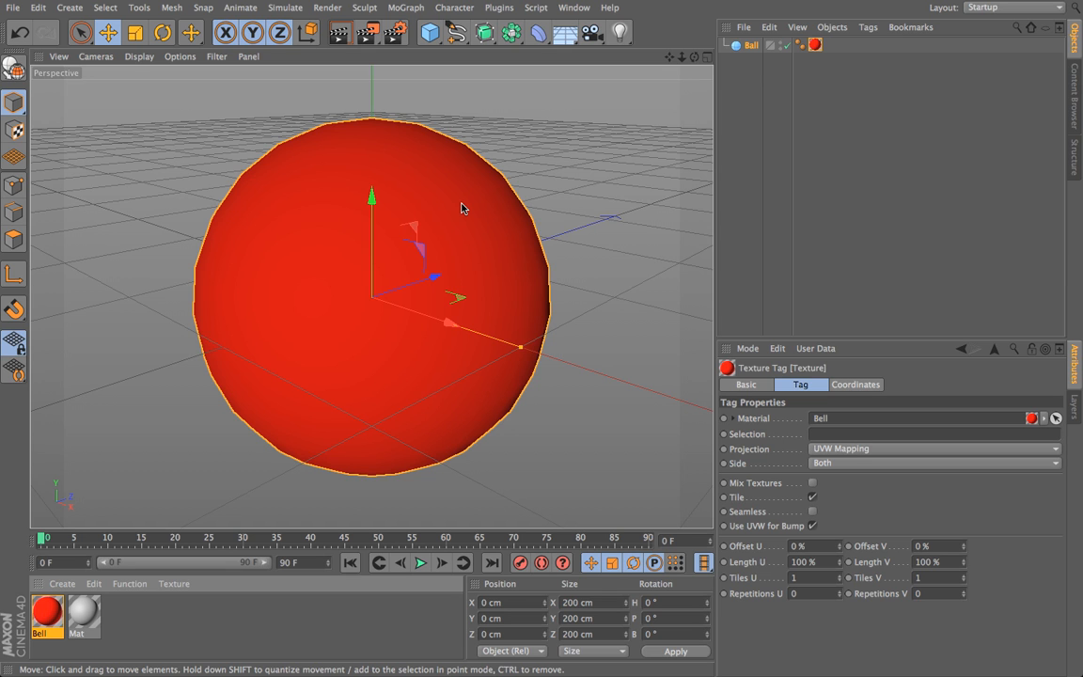
left_click(19, 34)
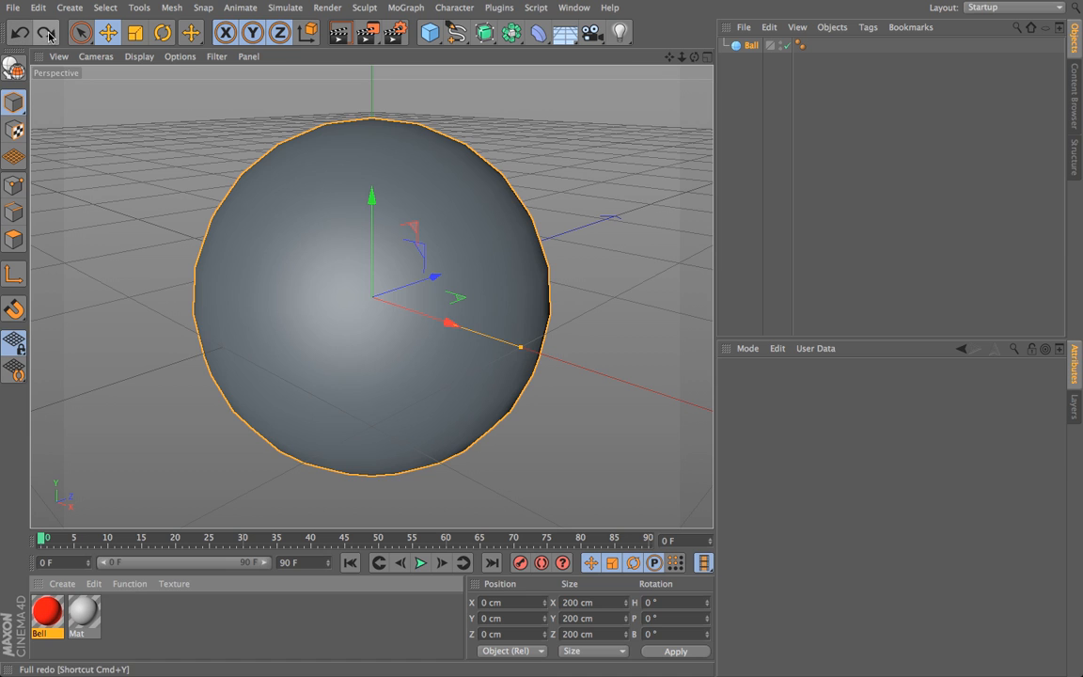
left_click(45, 34)
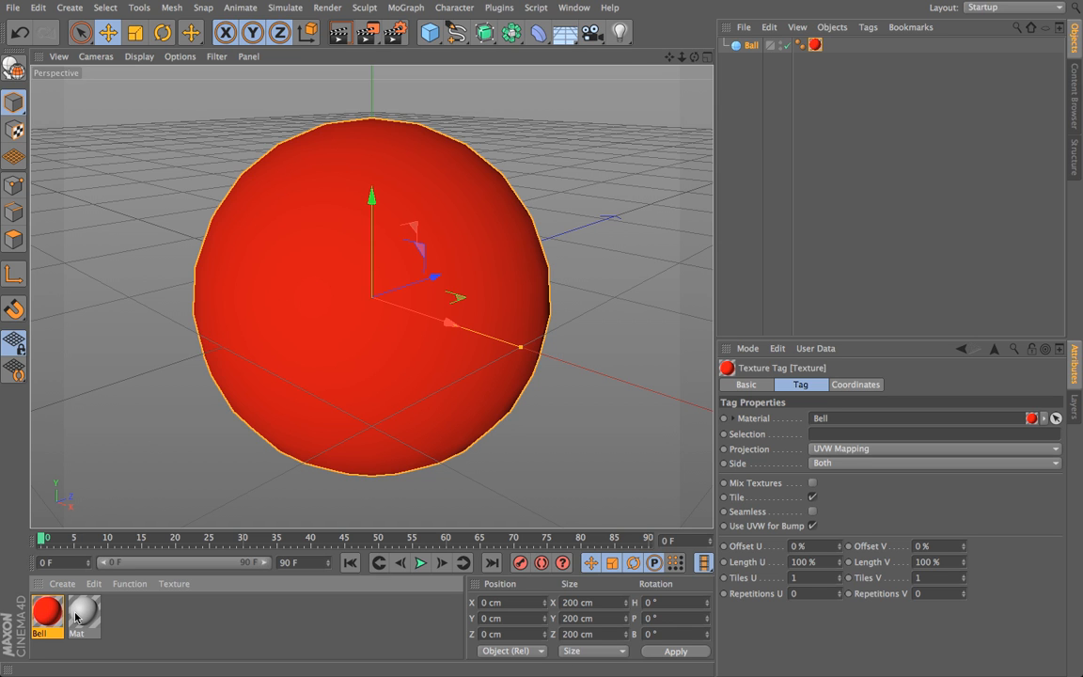
Step: Inspect the Ball sphere's object properties and delete its Bell texture tag
mouse_move(627, 10)
left_click(751, 45)
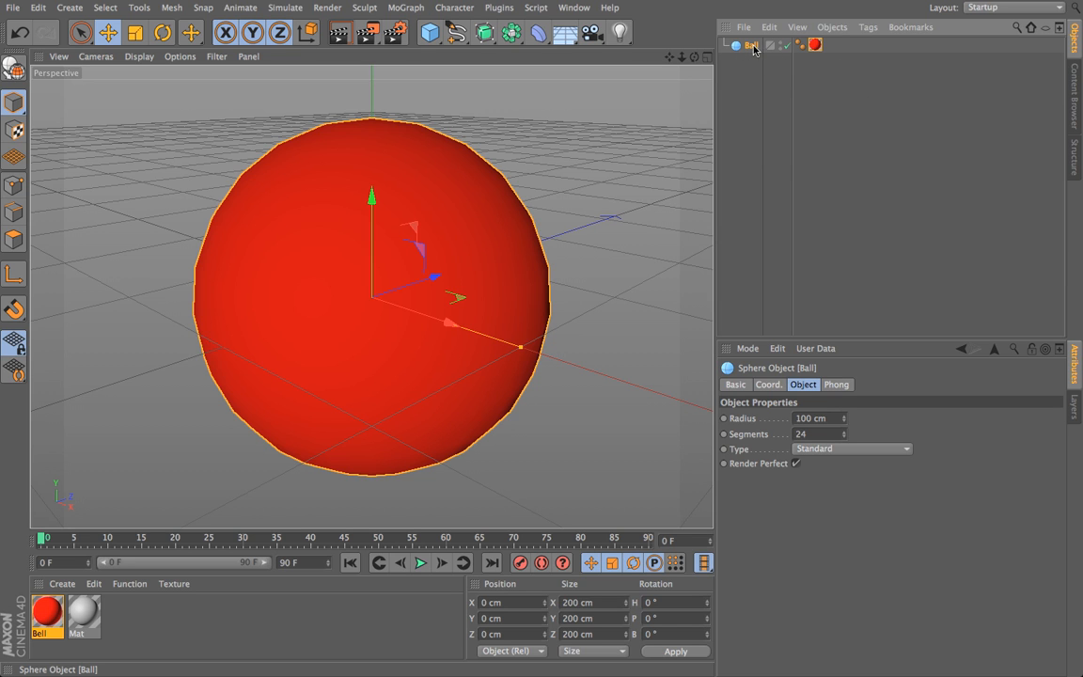
left_click(814, 45)
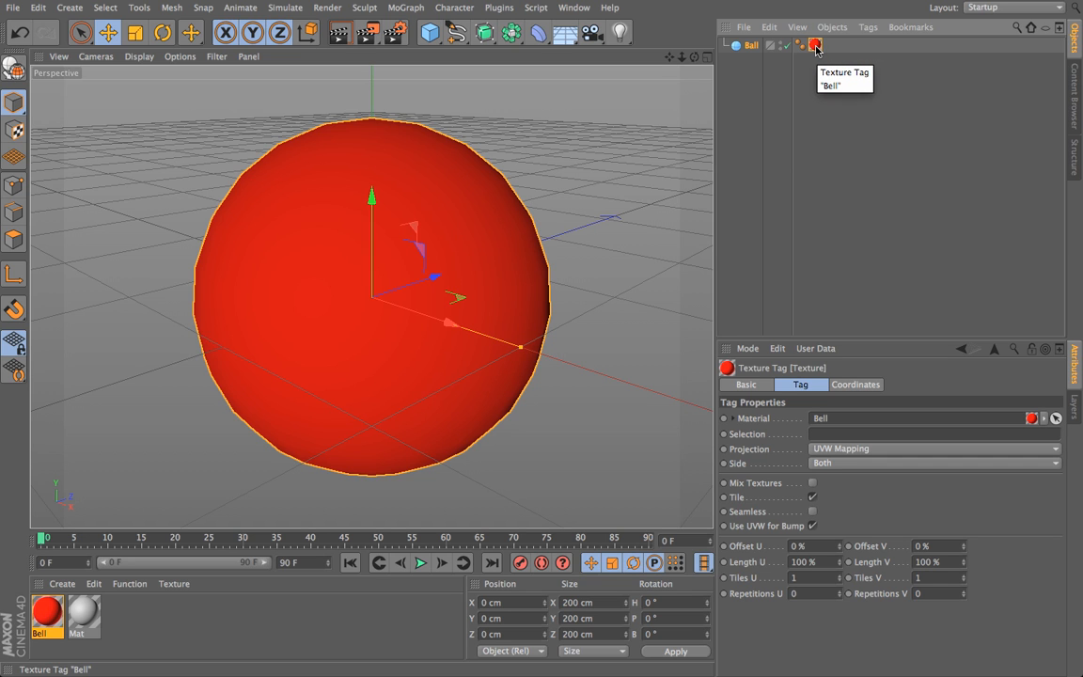
key("Delete")
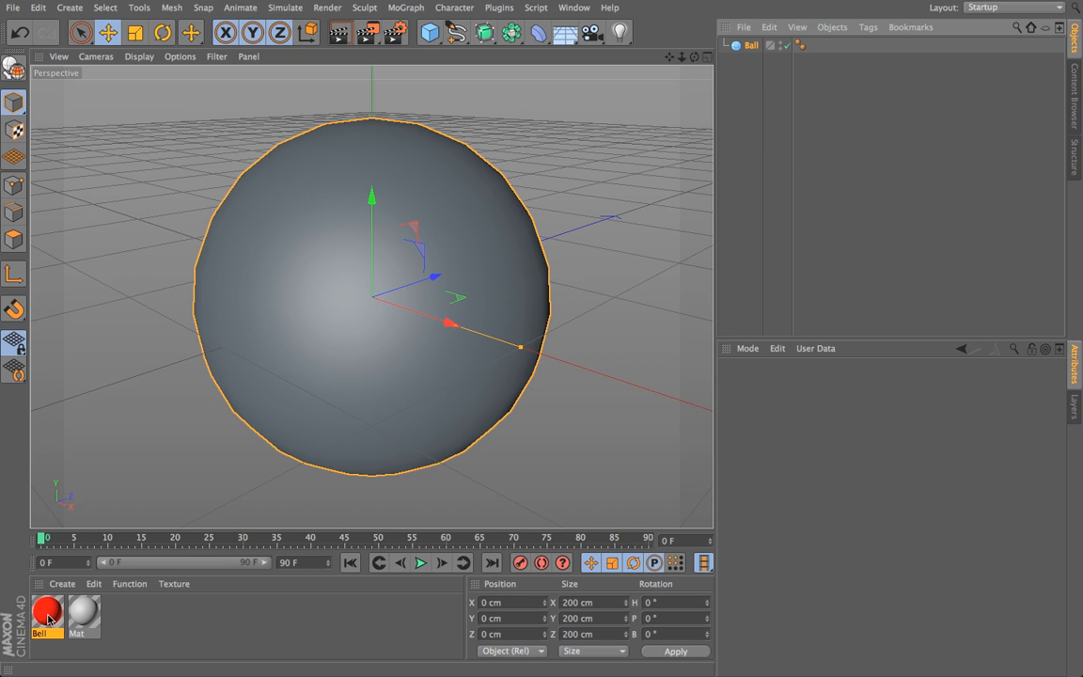
Step: Assign the red Bell material to the Ball object through its entry in the object hierarchy
left_click_drag(47, 618, 749, 48)
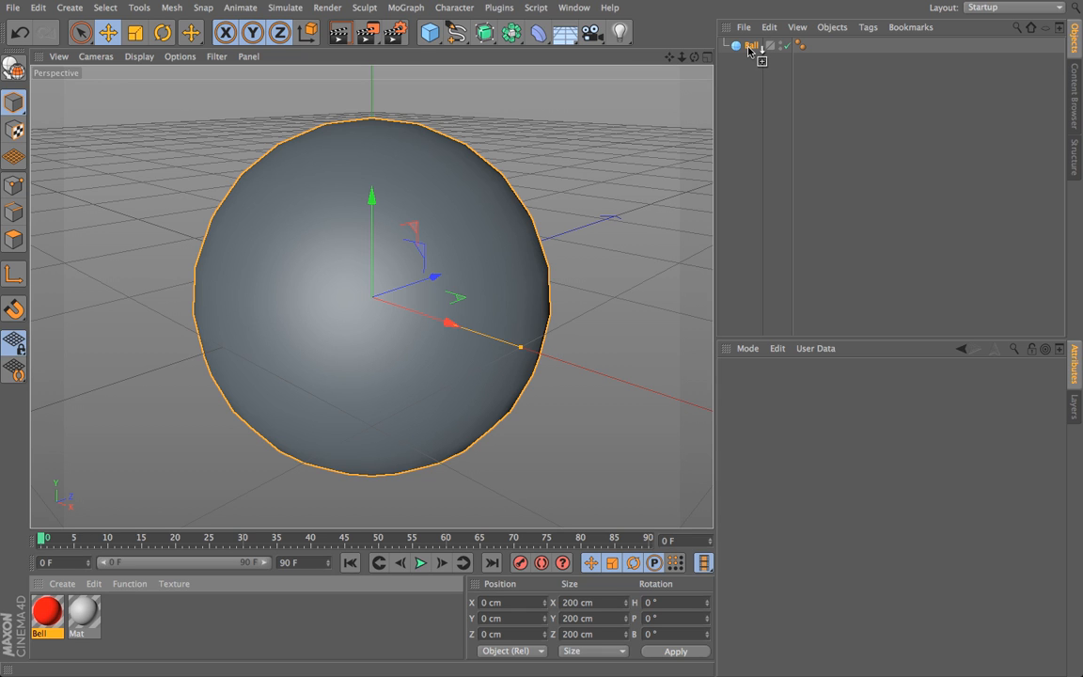
left_click_drag(749, 50, 751, 48)
left_click_drag(751, 48, 752, 47)
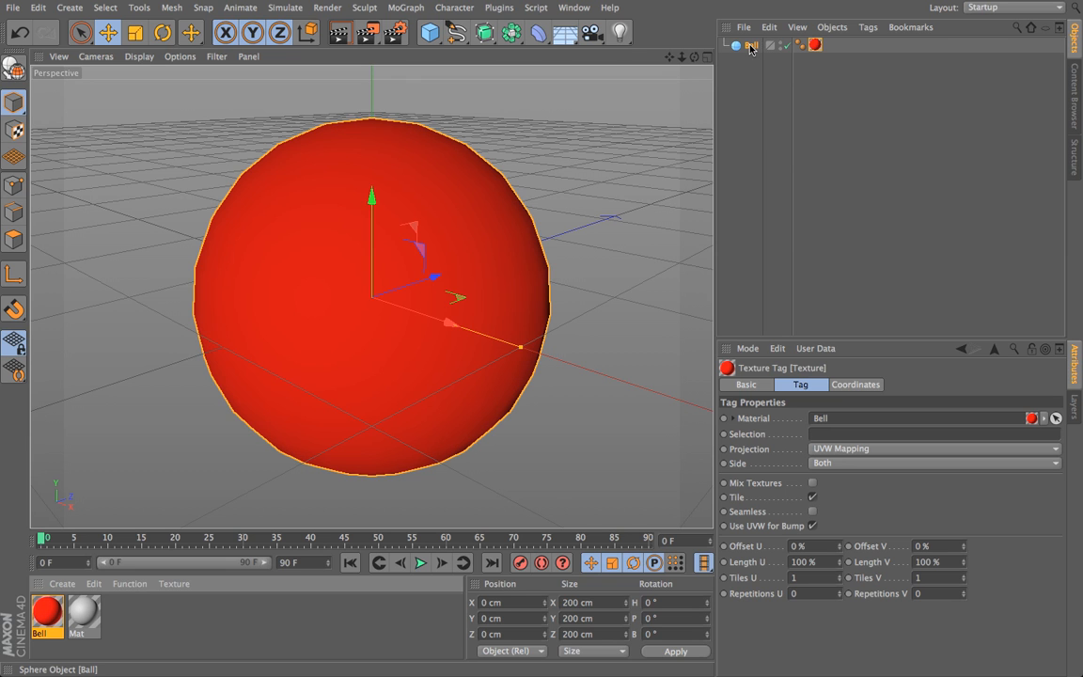